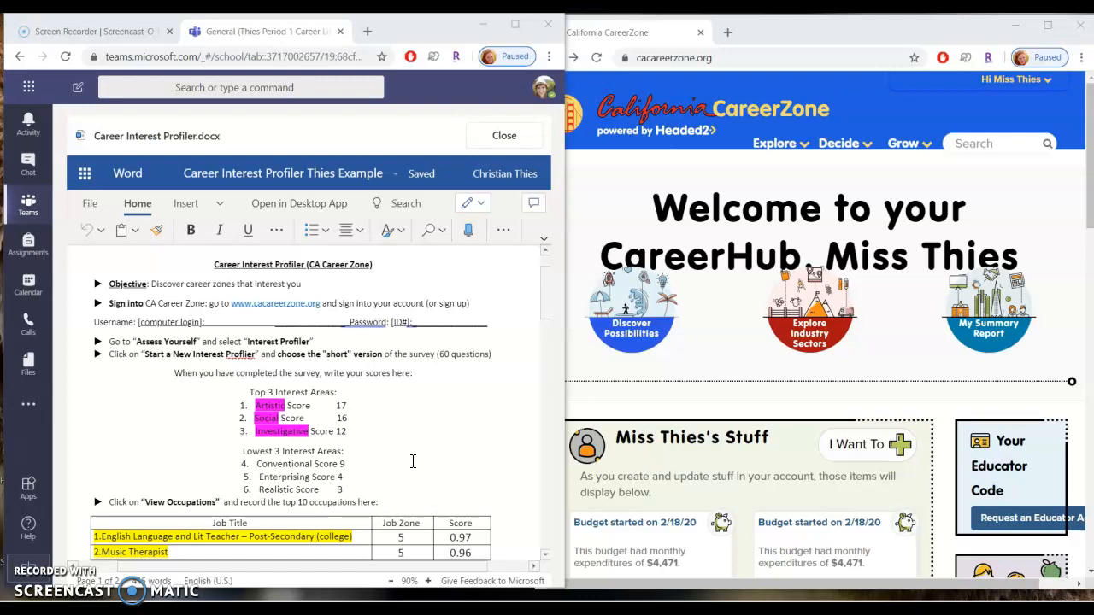
# Scroll through the worksheet to review the recorded interest scores and occupation list.
pyautogui.scroll(-8, 412, 462)
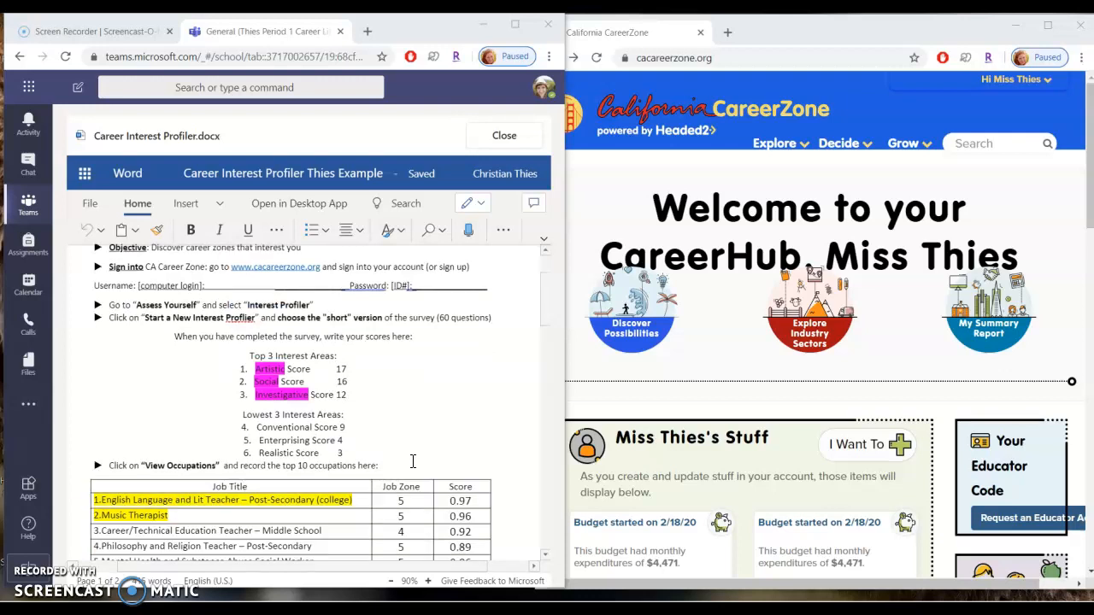
pyautogui.scroll(-4, 413, 461)
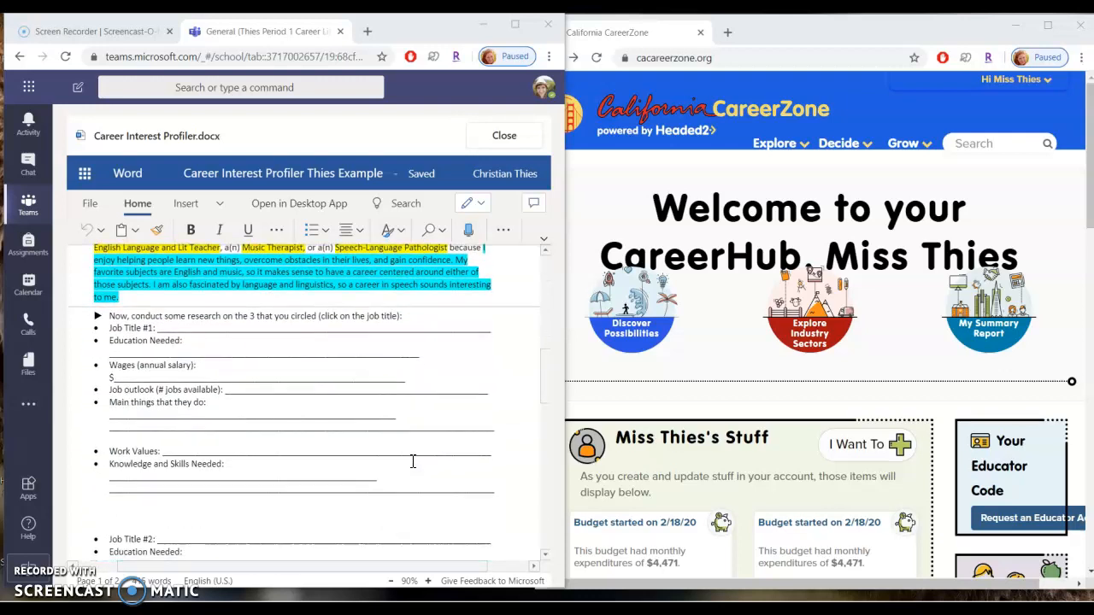
pyautogui.scroll(10, 320, 417)
pyautogui.scroll(5, 322, 417)
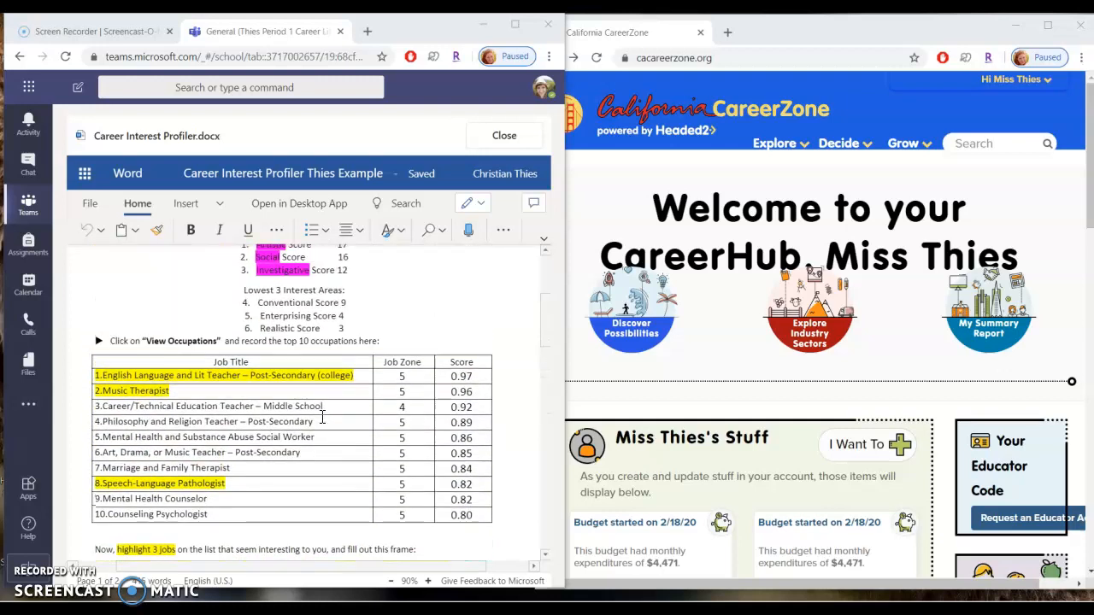
pyautogui.scroll(1, 329, 406)
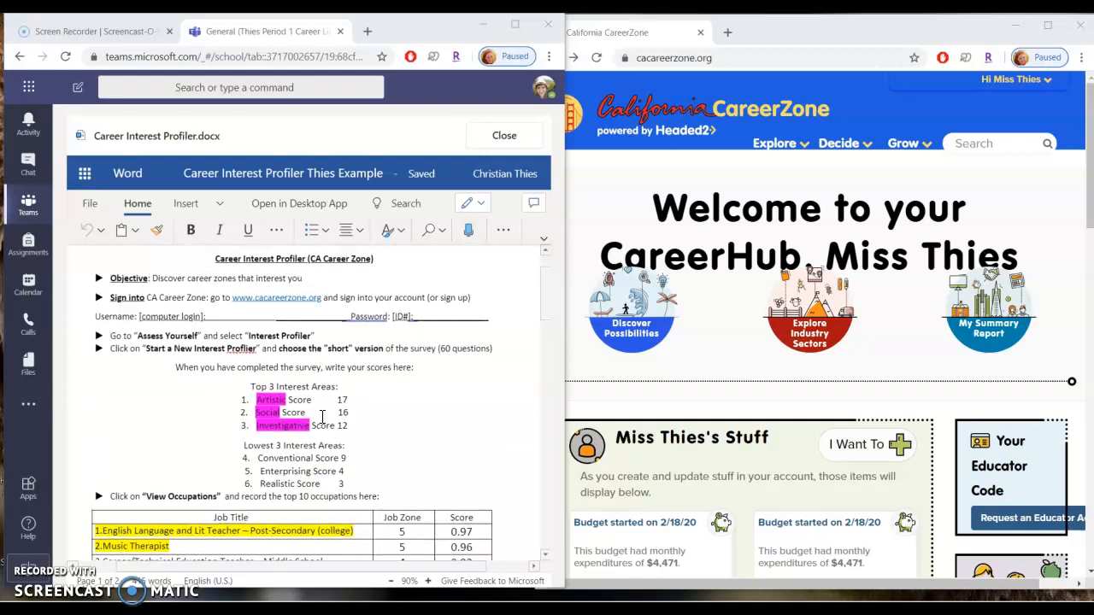
# Open the Interest Profiler from Discover Possibilities and view its saved results summary.
pyautogui.click(674, 36)
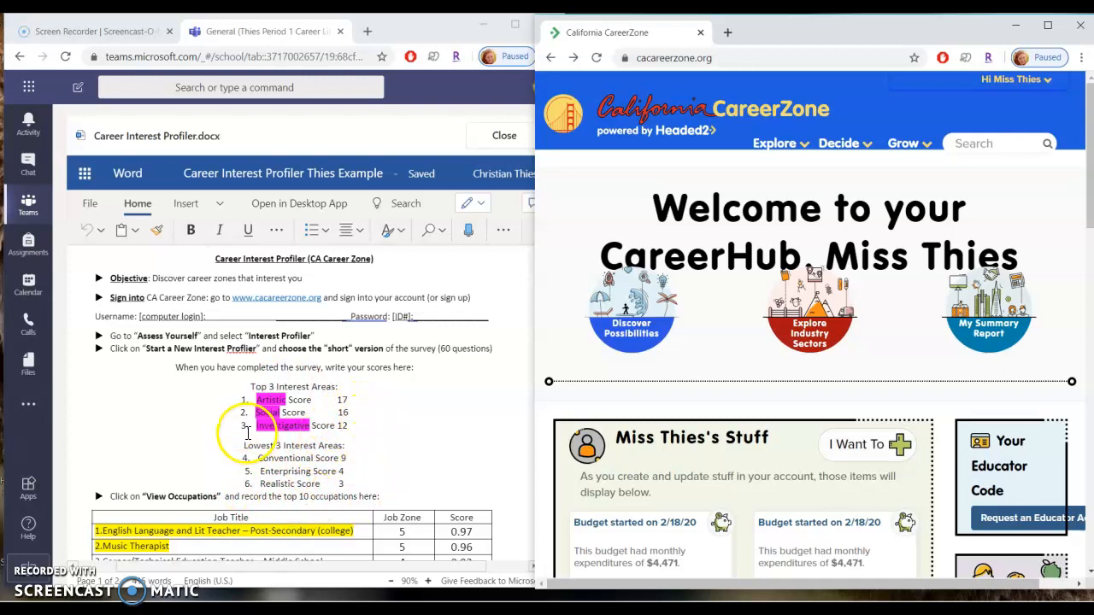
pyautogui.click(618, 323)
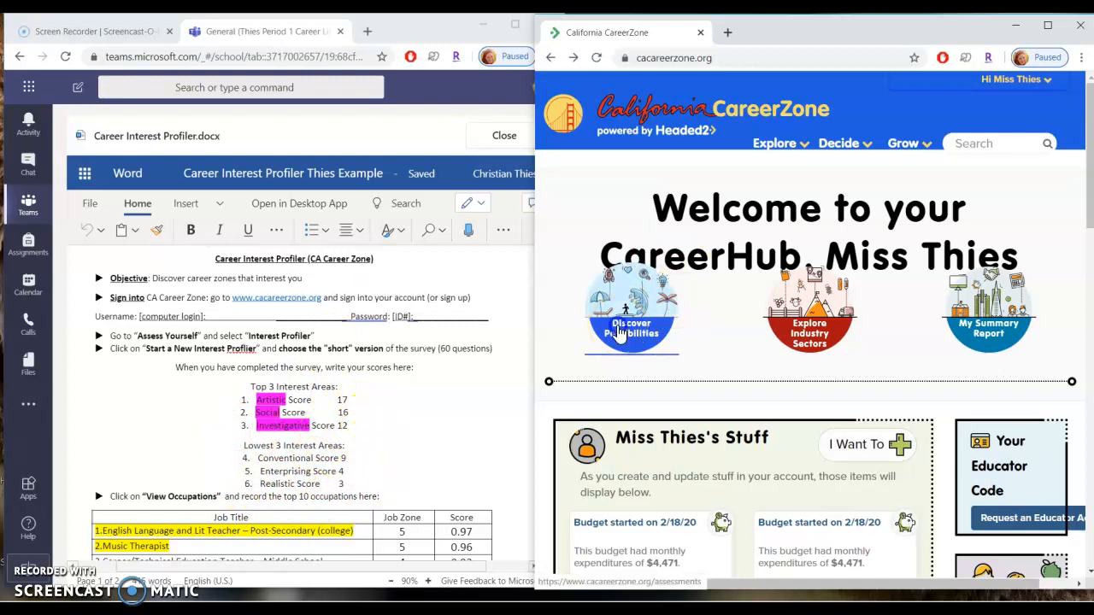
pyautogui.click(904, 393)
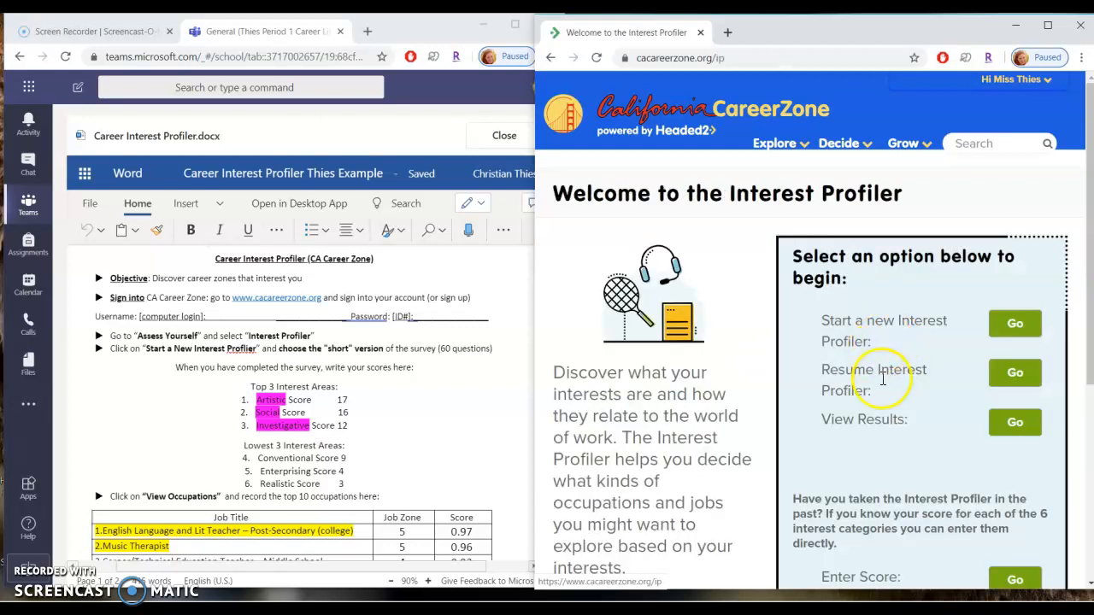
pyautogui.click(1032, 426)
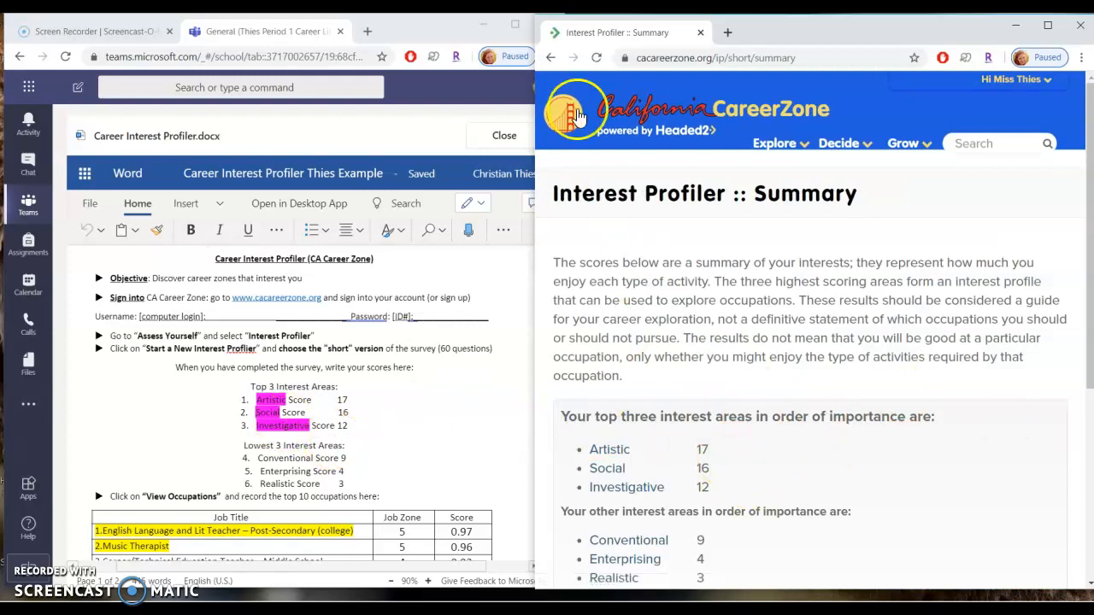
# Return to the Interest Profiler start page and open the Enter Score option.
pyautogui.click(552, 57)
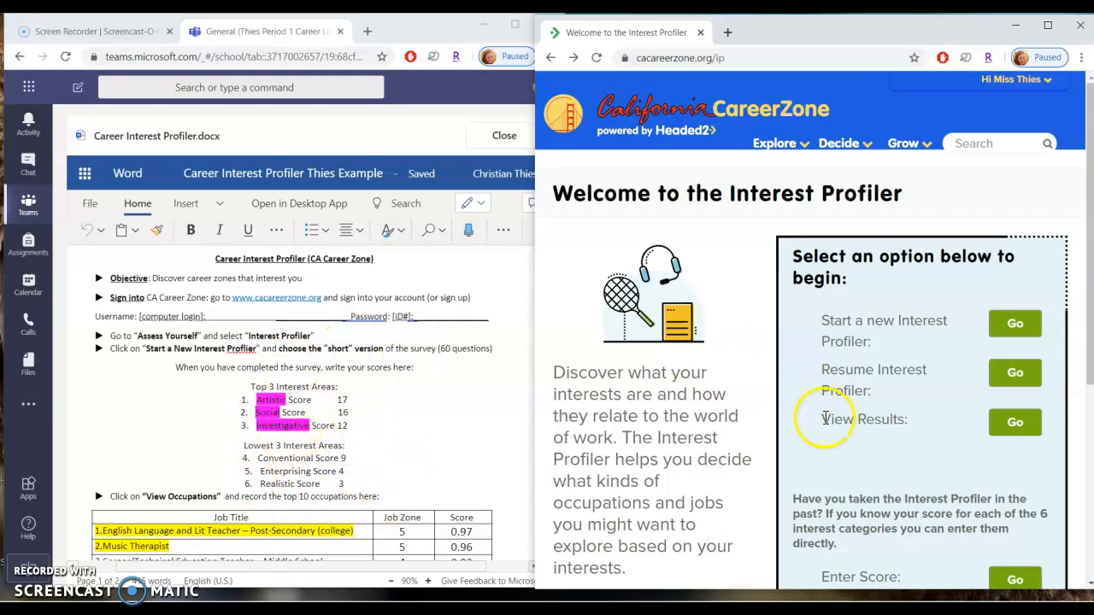
pyautogui.scroll(-2, 834, 472)
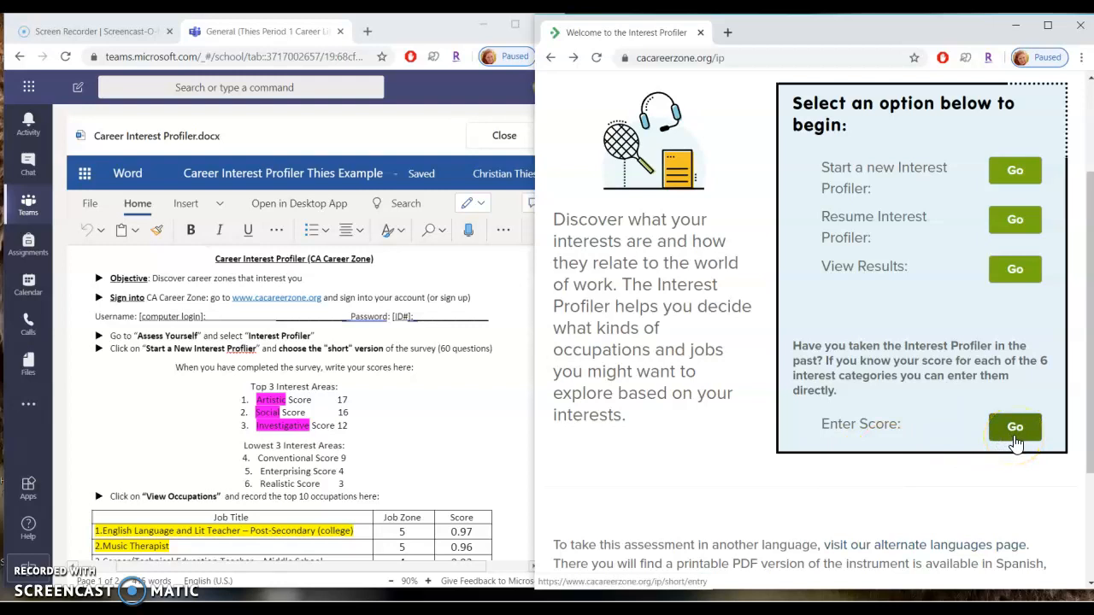
pyautogui.click(1015, 437)
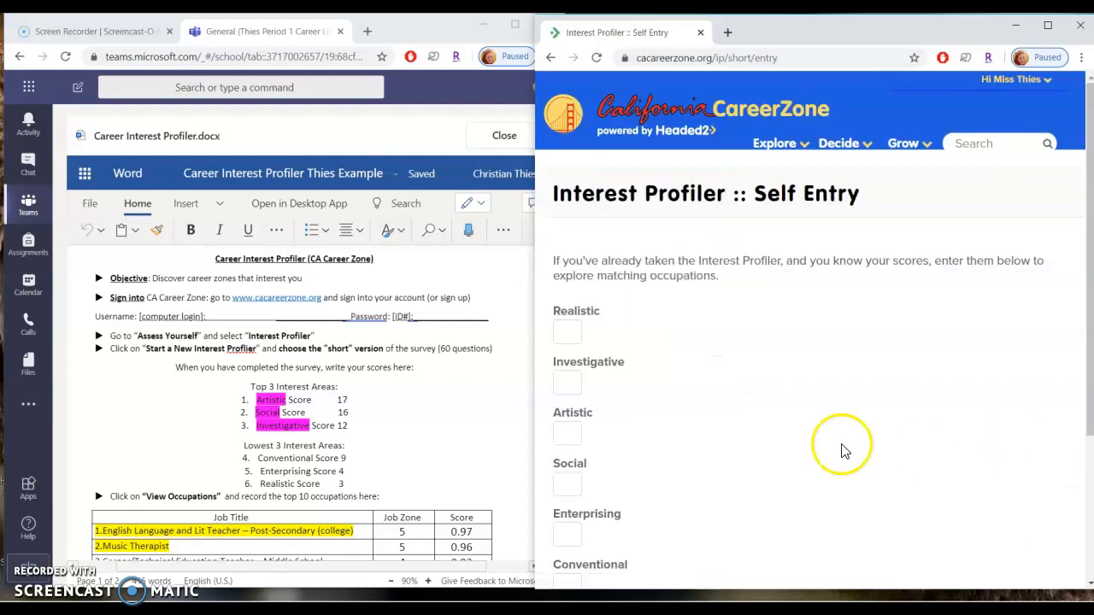
# Enter the scores Realistic 3, Investigative 12, Artistic 17, Social 16, Enterprising 4, Conventional 9 and show the summary.
pyautogui.scroll(-2, 787, 440)
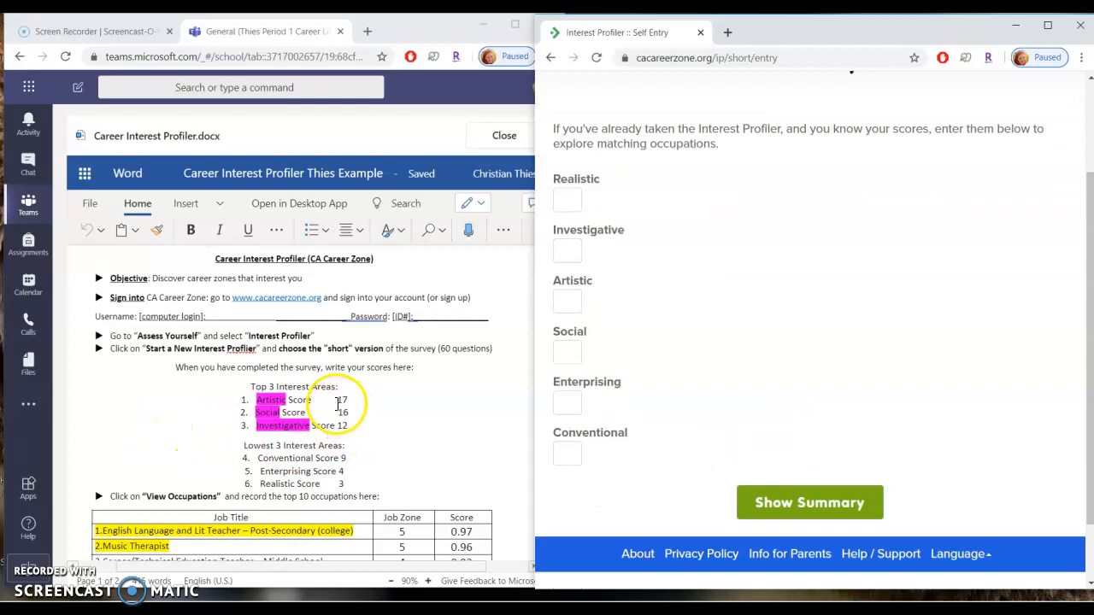
pyautogui.click(562, 200)
pyautogui.write('3')
pyautogui.click(568, 250)
pyautogui.click(570, 302)
pyautogui.click(569, 353)
pyautogui.write('16')
pyautogui.click(569, 402)
pyautogui.write('4')
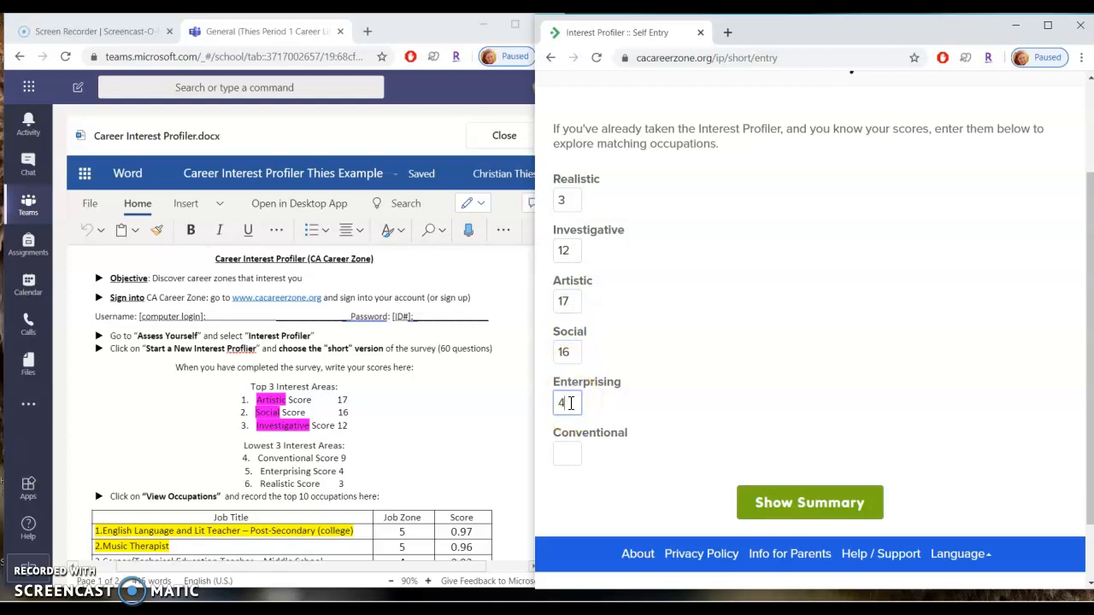
pyautogui.click(574, 456)
pyautogui.write('9')
pyautogui.click(815, 503)
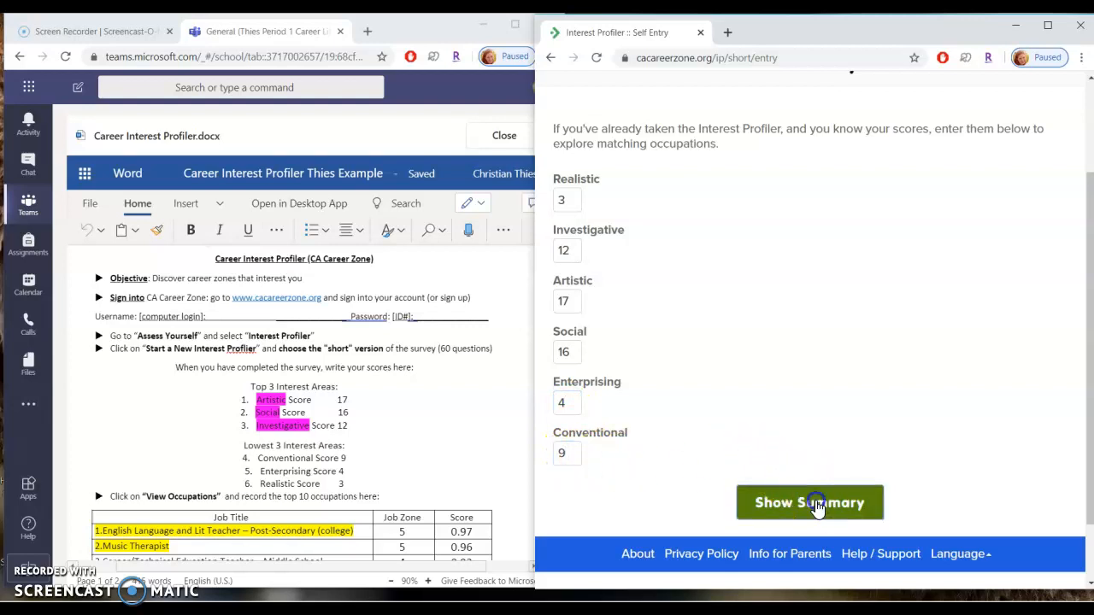
# Open the list of occupations matching the entered interest profile.
pyautogui.scroll(-3, 818, 506)
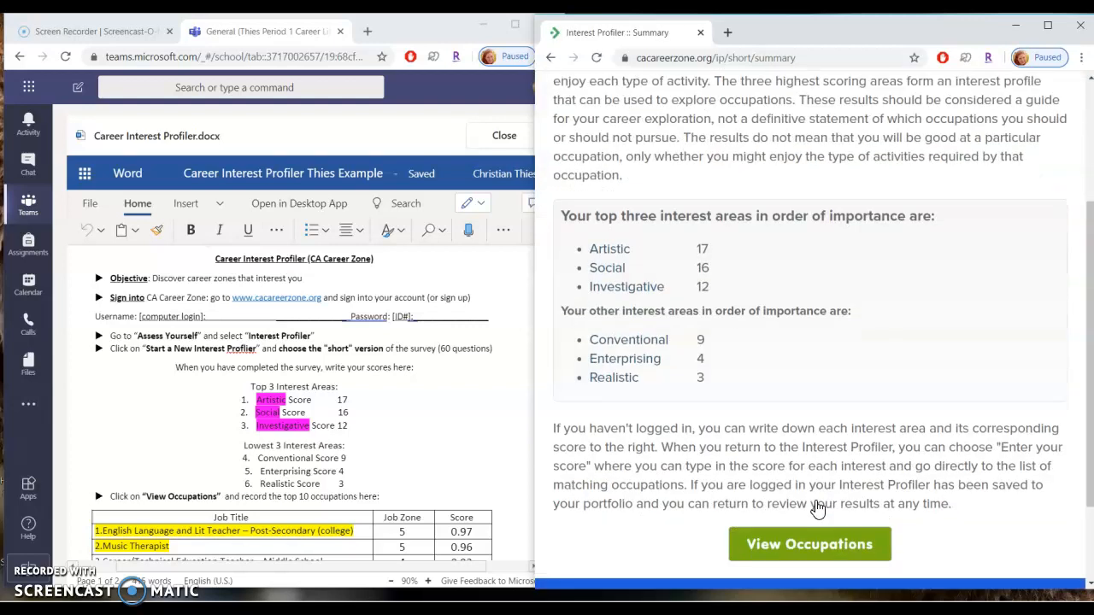
pyautogui.scroll(-1, 818, 507)
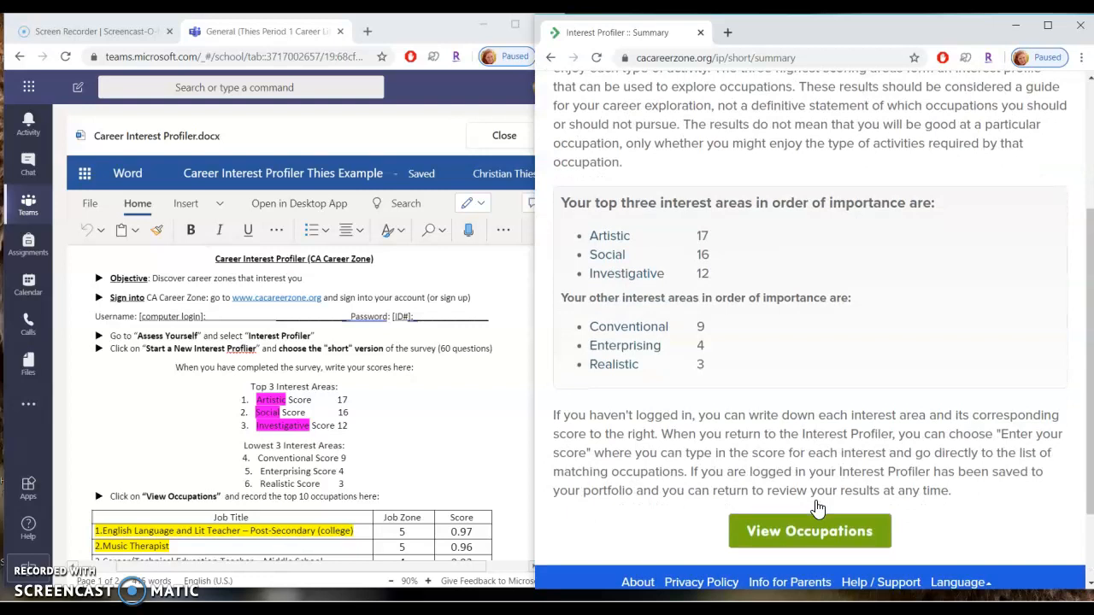
pyautogui.scroll(-3, 445, 491)
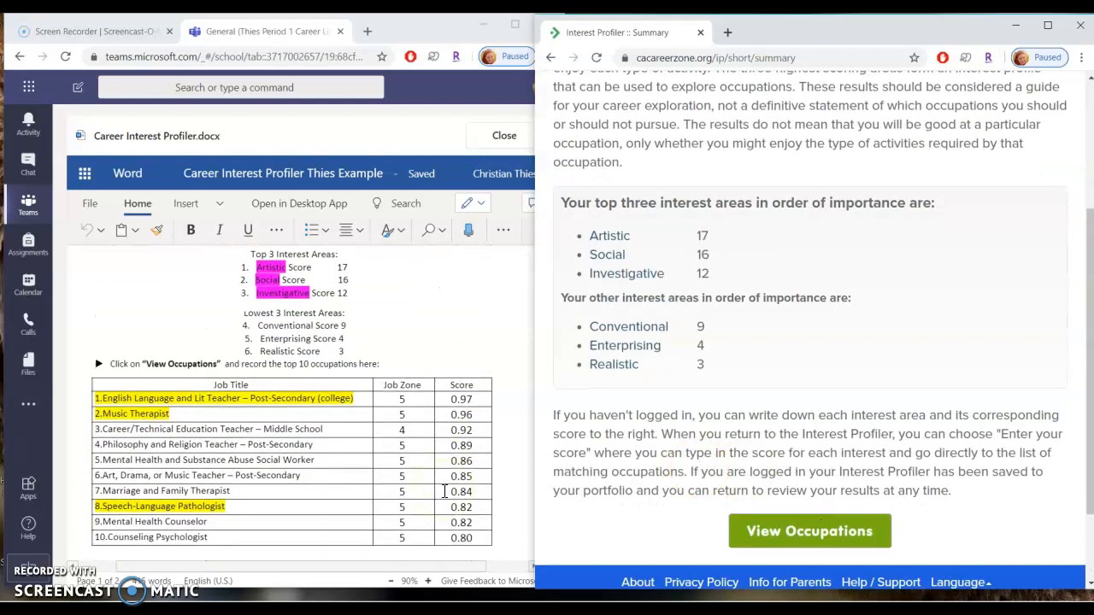
pyautogui.click(850, 538)
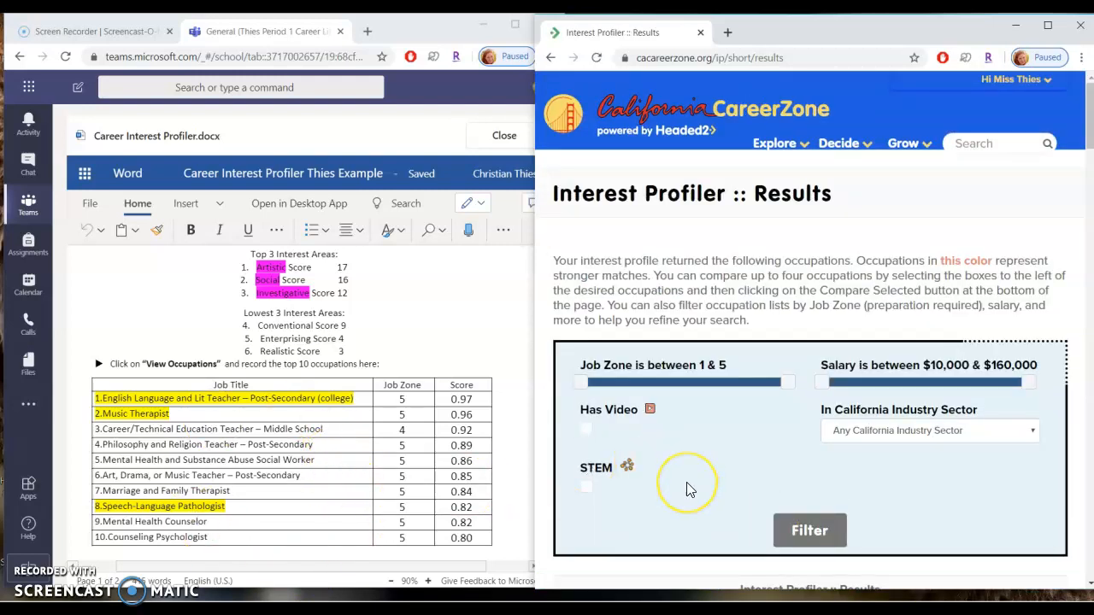
# Scroll through the occupation results and the worksheet's research section.
pyautogui.scroll(-5, 686, 482)
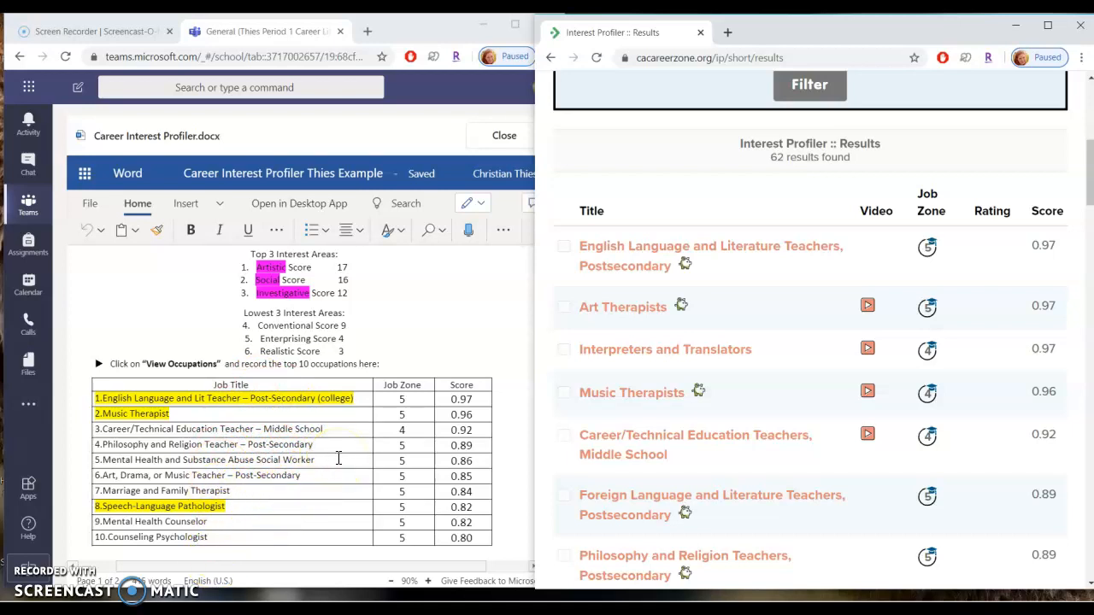
pyautogui.scroll(-5, 339, 459)
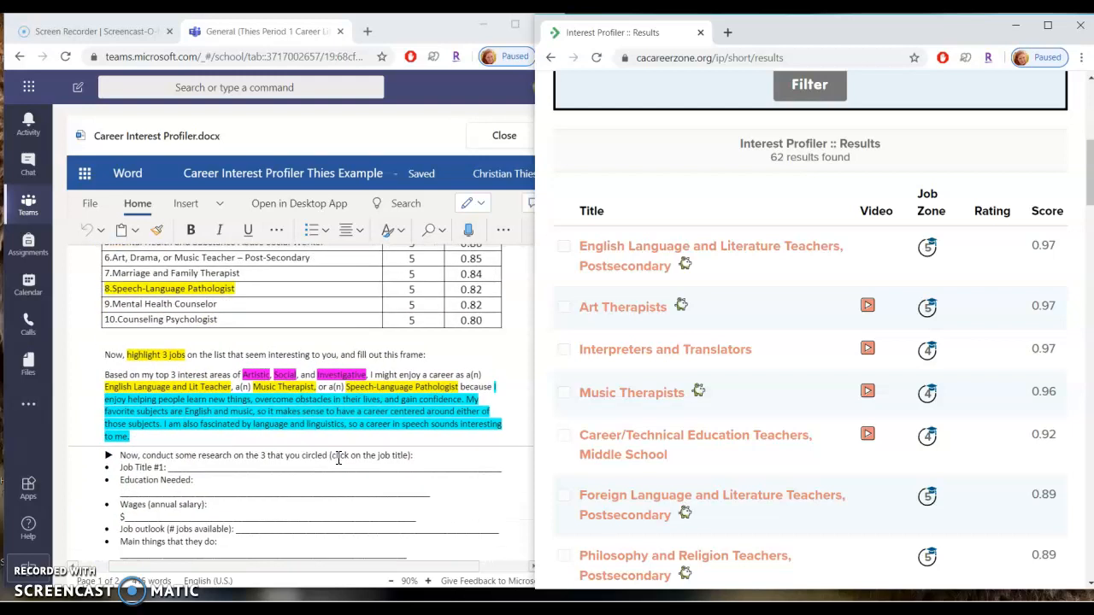
pyautogui.scroll(-1, 339, 459)
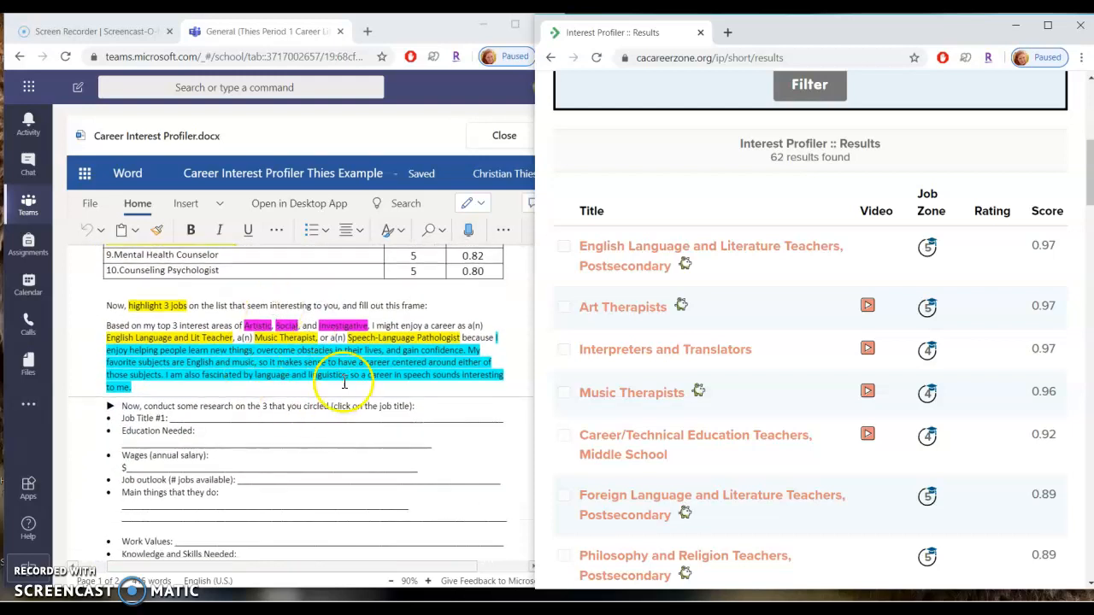
pyautogui.scroll(-1, 295, 408)
pyautogui.scroll(1, 297, 412)
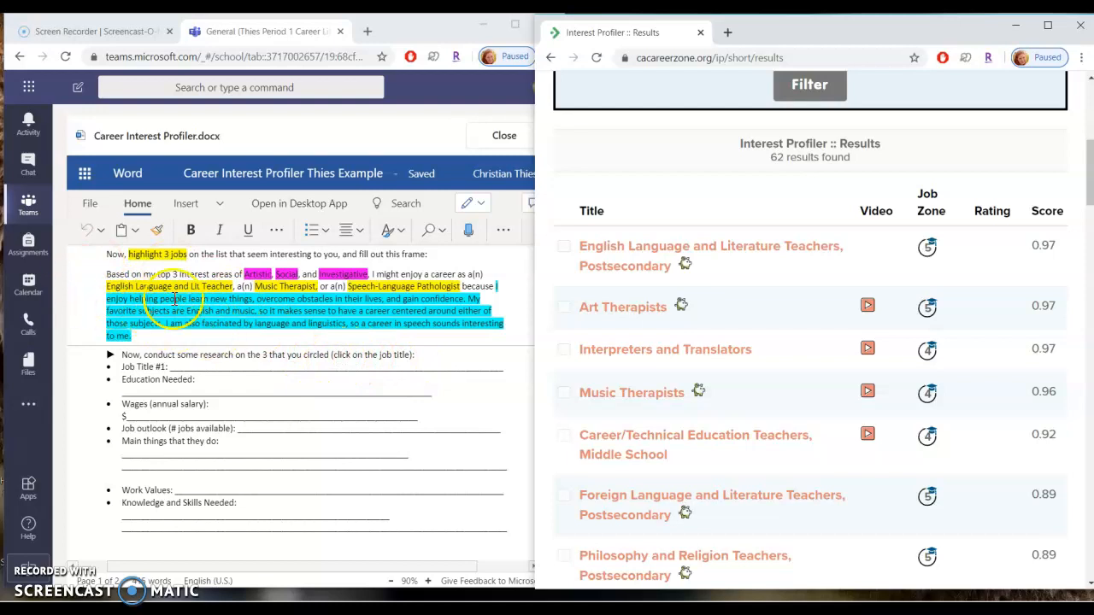
# Copy the first highlighted job into Job Title #1 so it reads 'English Language and Lit Teacher - Postsecondary'.
pyautogui.click(161, 295)
pyautogui.moveTo(161, 295); pyautogui.dragTo(144, 350)
pyautogui.hotkey('ctrl', 'c')
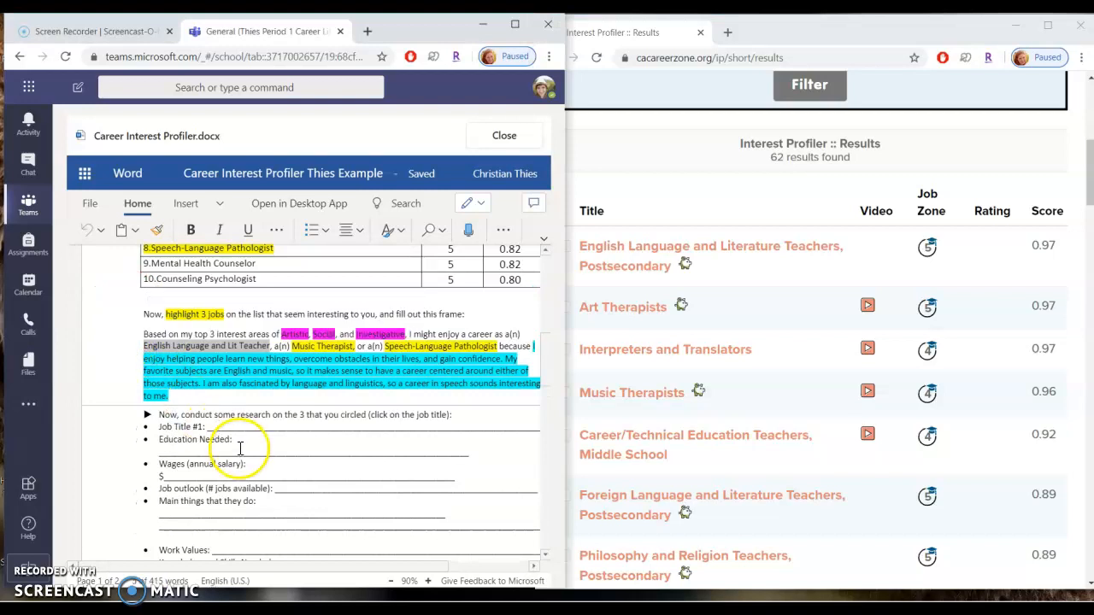
pyautogui.click(269, 425)
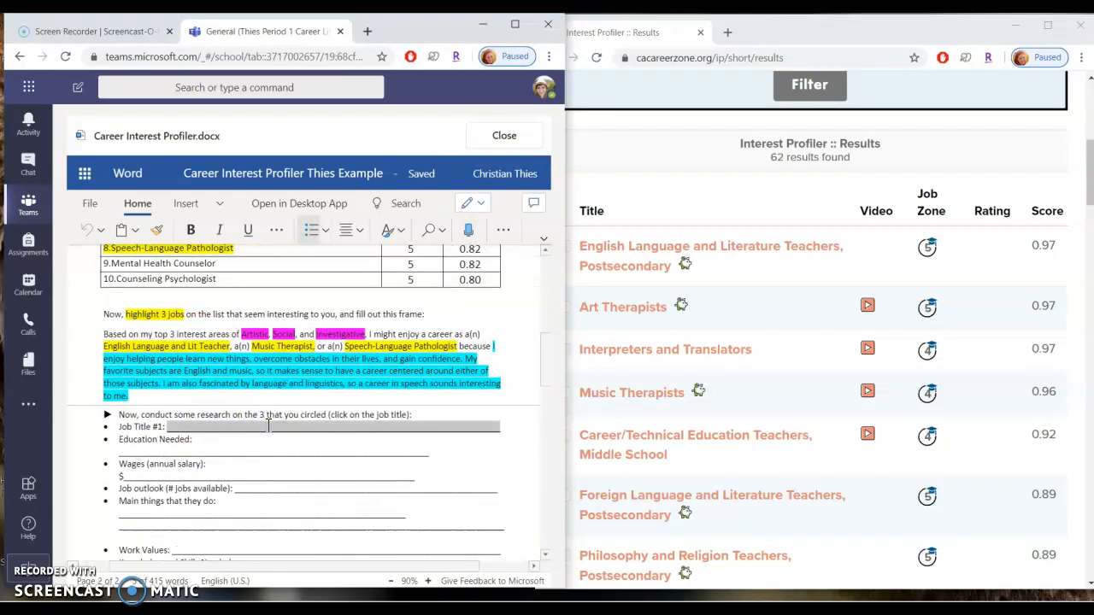
pyautogui.hotkey('ctrl', 'v')
pyautogui.click(270, 406)
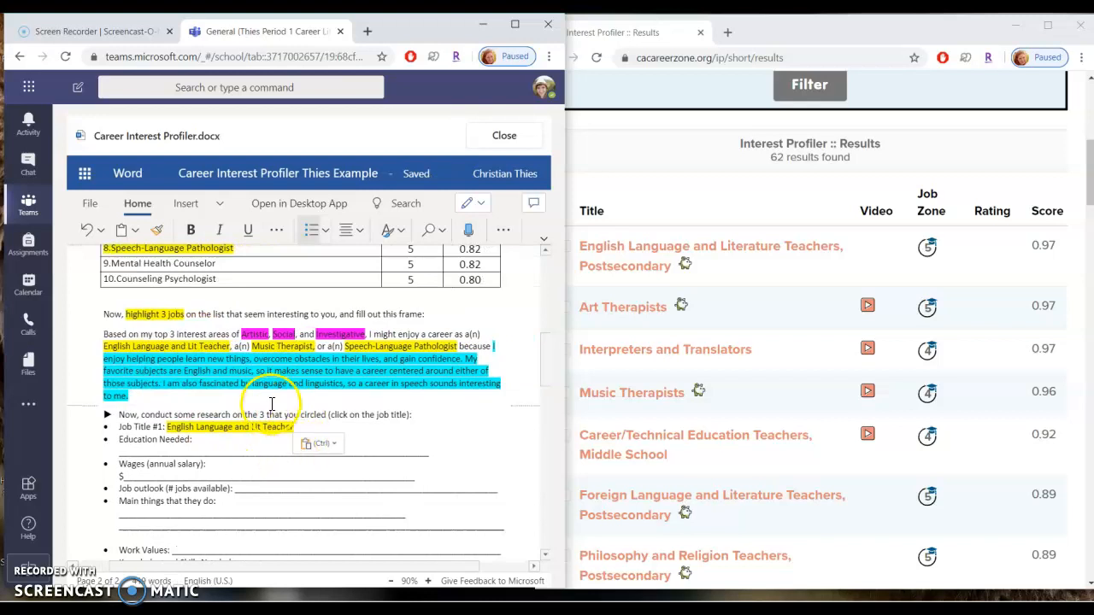
pyautogui.scroll(-2, 228, 452)
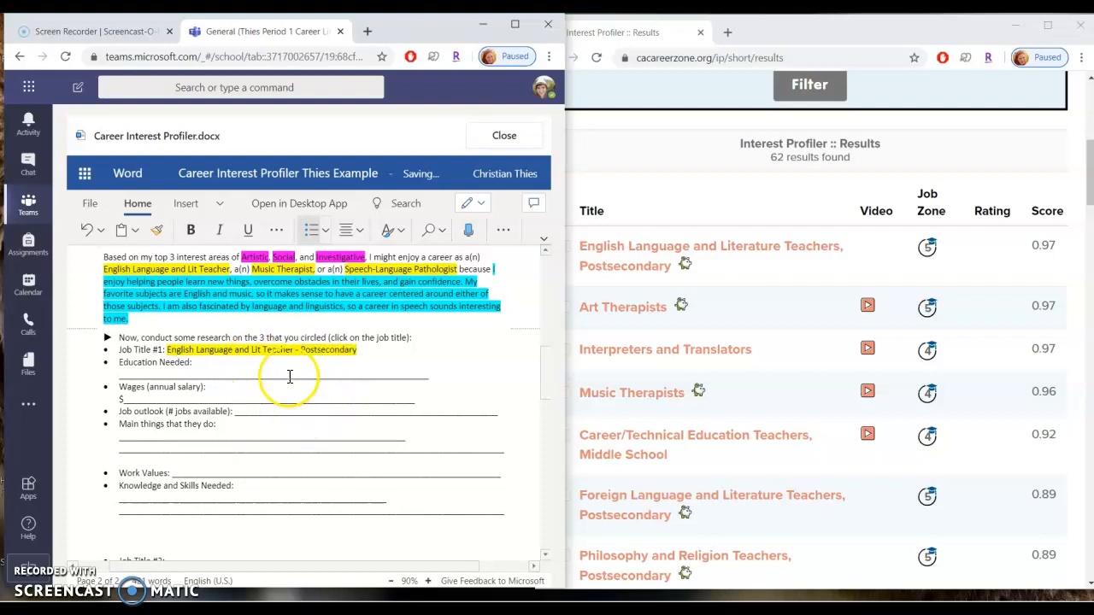
# Open the English Language and Literature Teachers, Postsecondary profile and fill Education Needed with 'Job Zone 5 – requires graduate school (Master's or above)'.
pyautogui.click(647, 274)
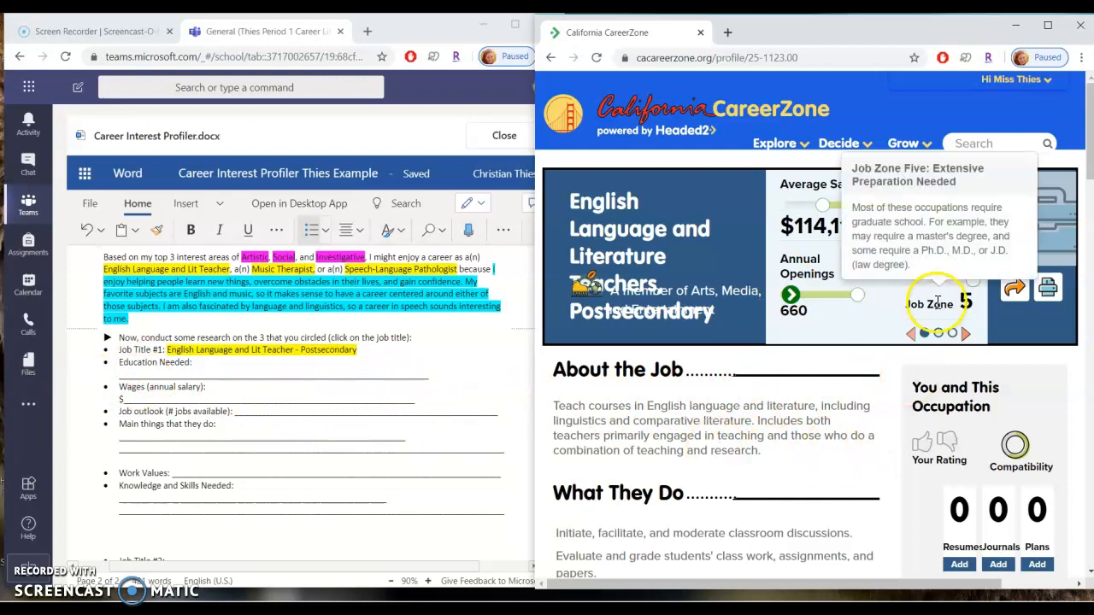
pyautogui.moveTo(963, 299)
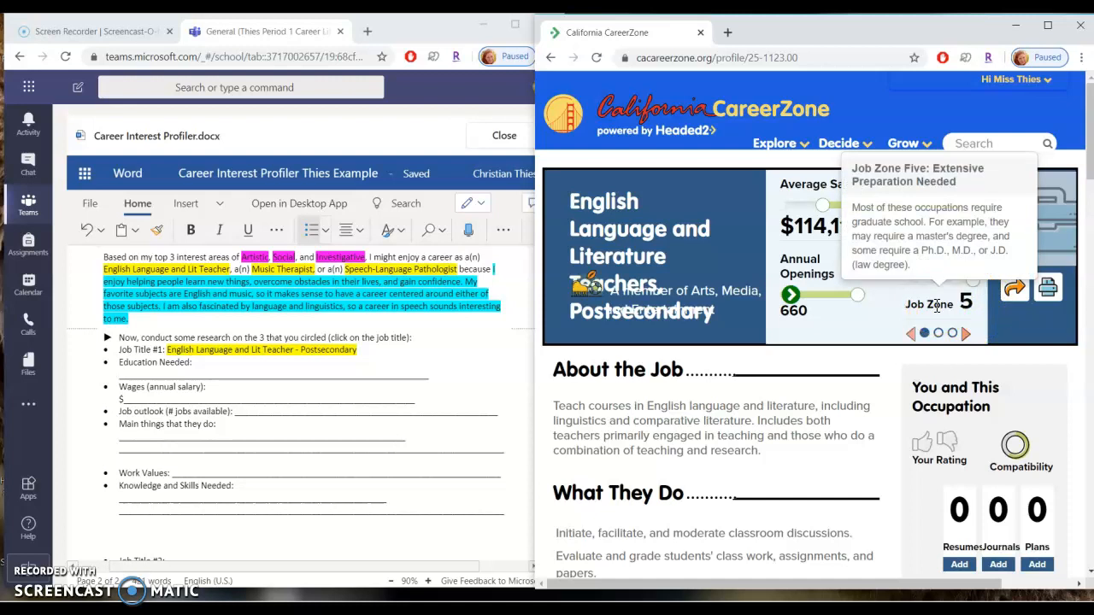
pyautogui.doubleClick(225, 376)
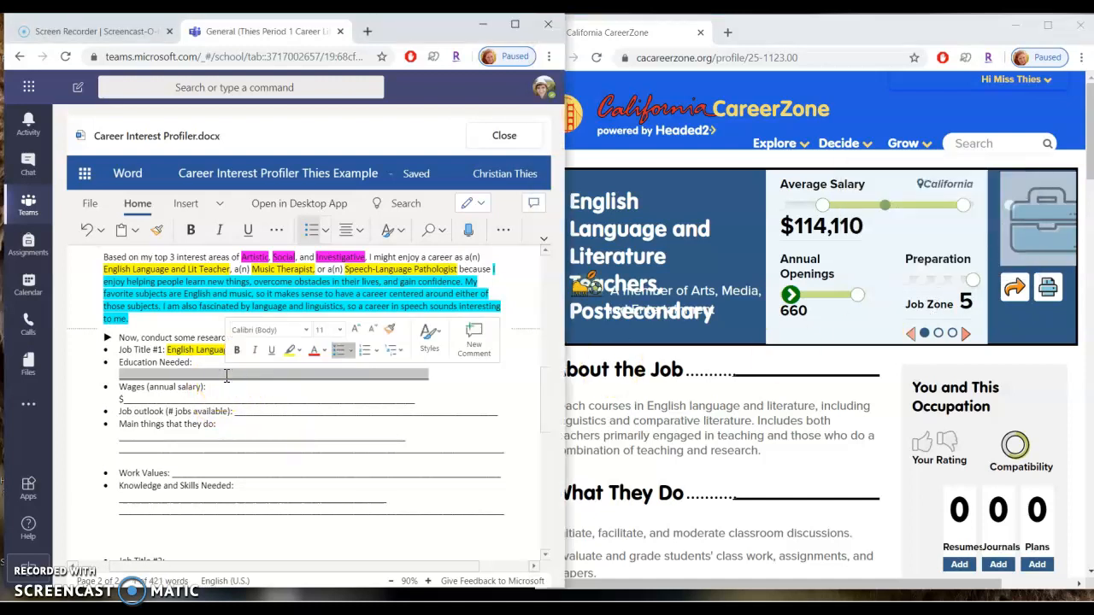
pyautogui.press('BackSpace')
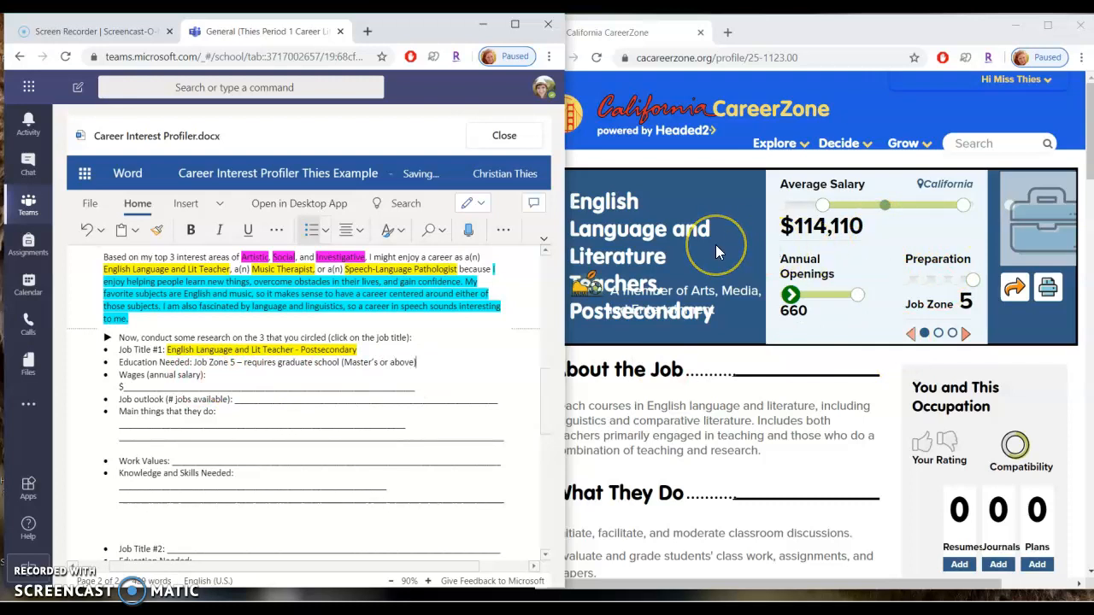
# Copy the profile's average salary $114,110 into the worksheet's Wages line.
pyautogui.click(821, 250)
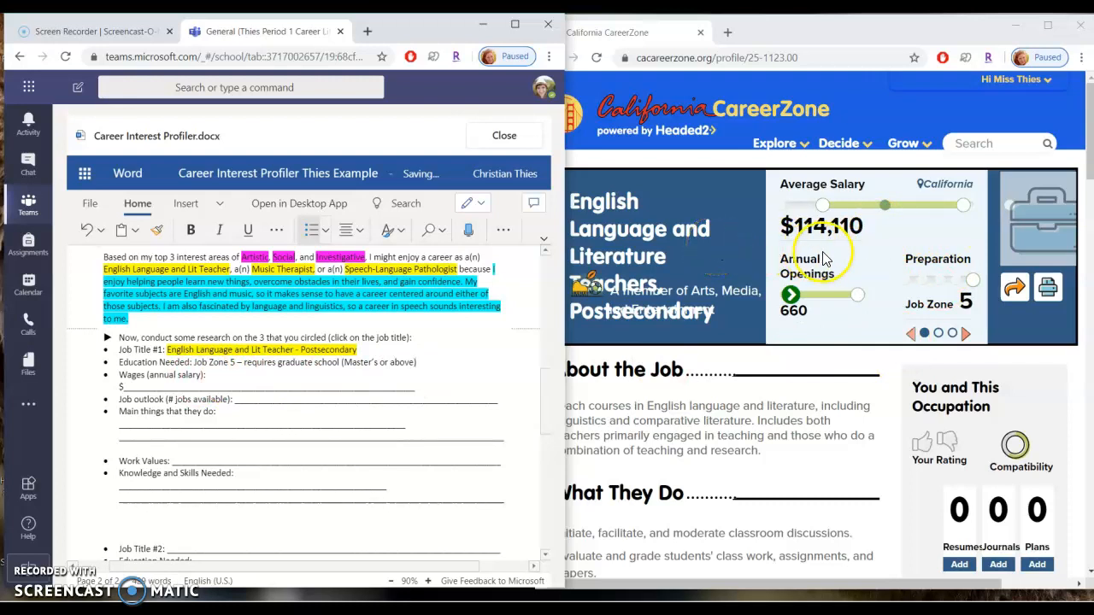
pyautogui.click(868, 239)
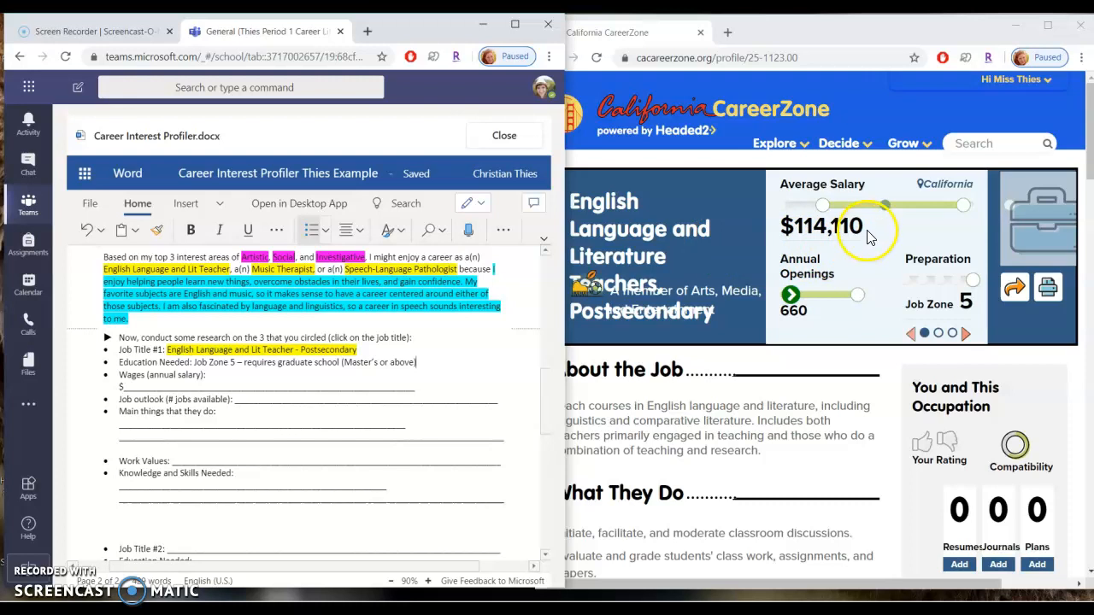
pyautogui.moveTo(866, 229); pyautogui.dragTo(784, 227)
pyautogui.hotkey('ctrl', 'c')
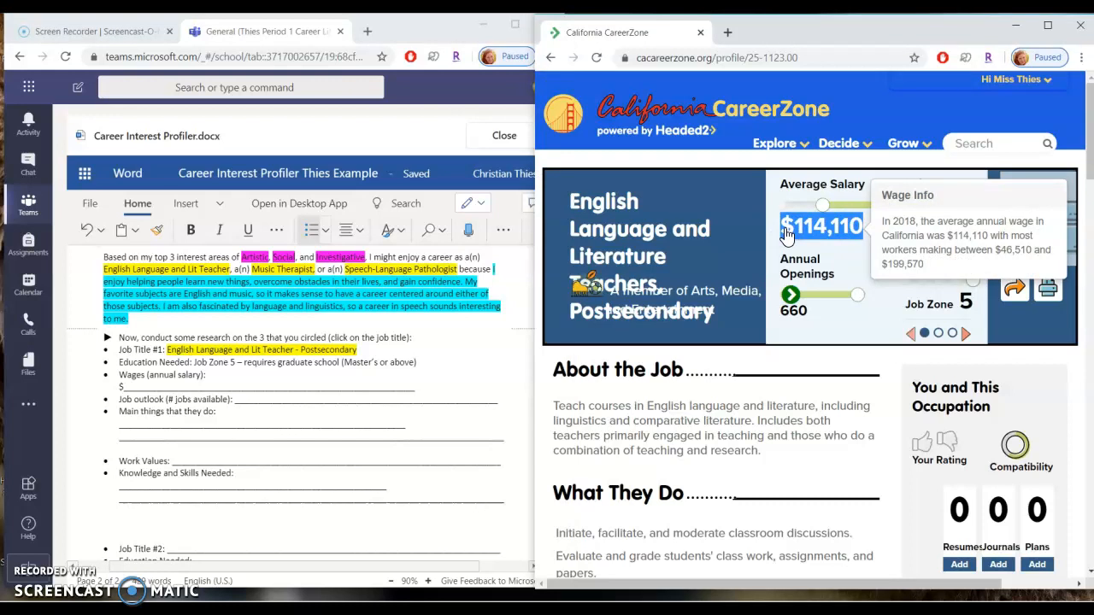
pyautogui.click(267, 390)
pyautogui.doubleClick(267, 390)
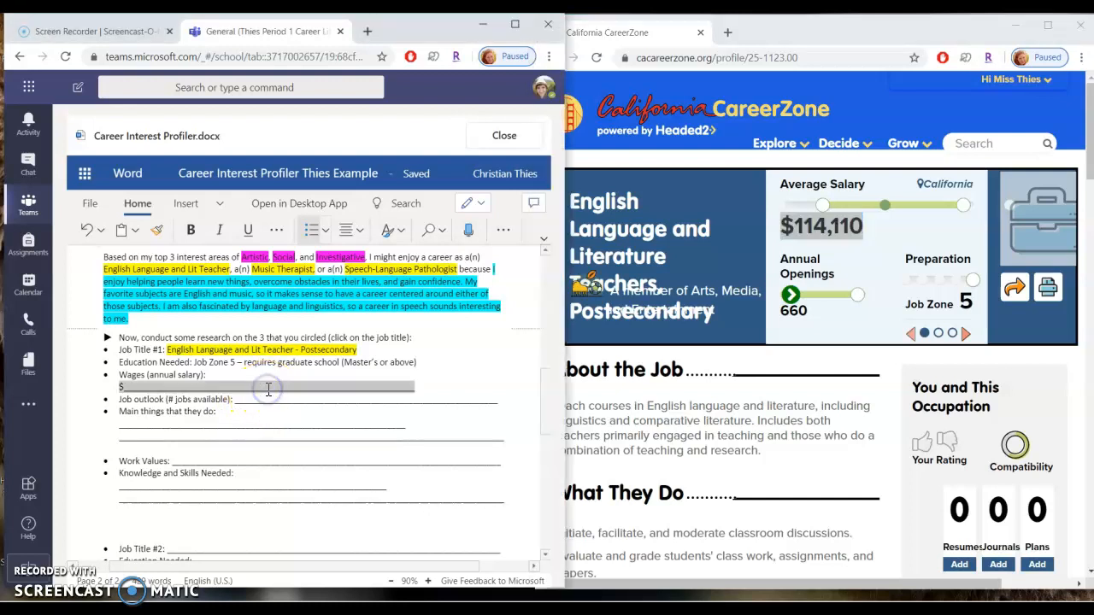
pyautogui.hotkey('ctrl', 'v')
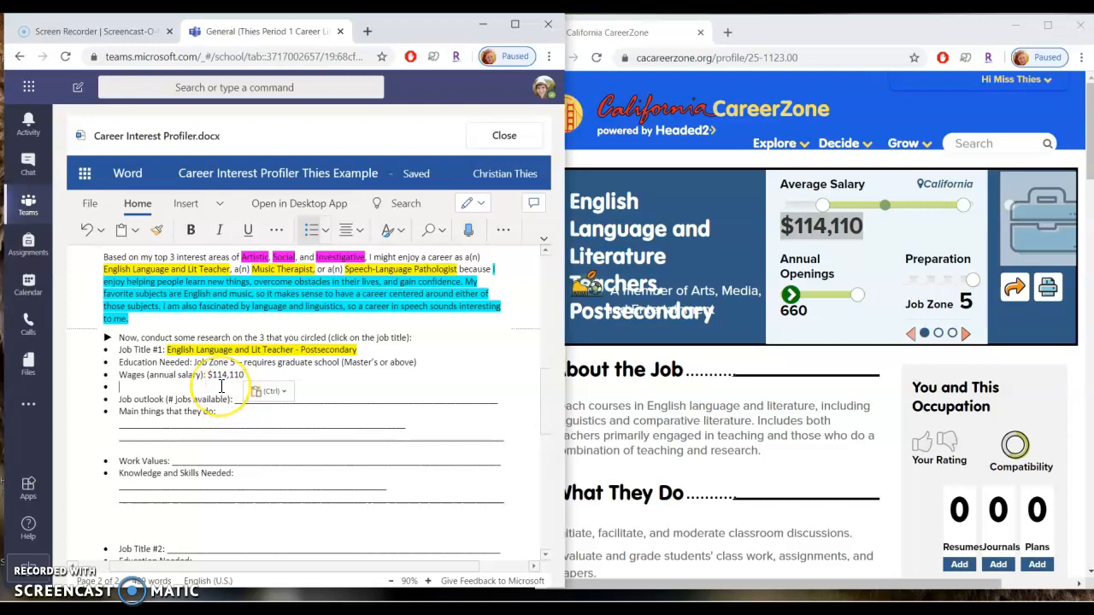
# Remove the blank line under Wages, check the profile's annual openings, and fill Job outlook with '660 annual openings'.
pyautogui.press('Delete')
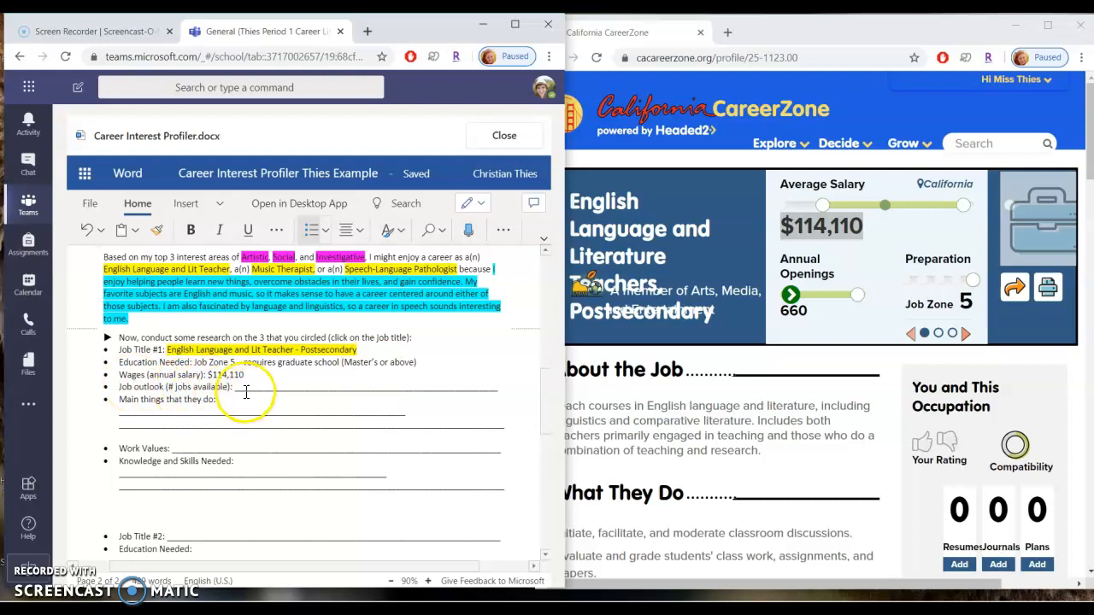
pyautogui.click(808, 318)
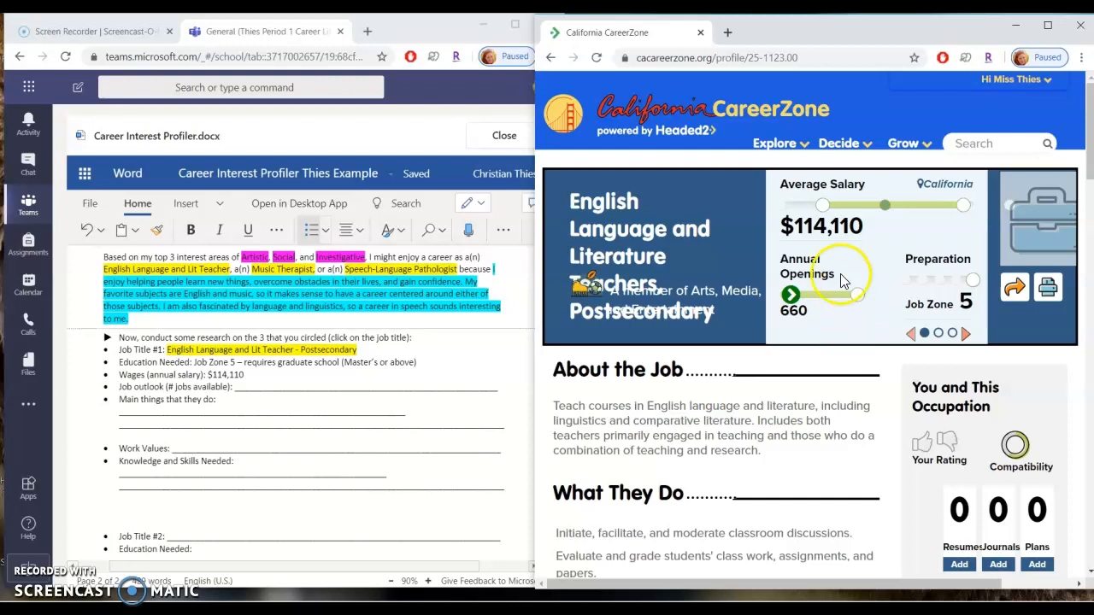
pyautogui.click(791, 315)
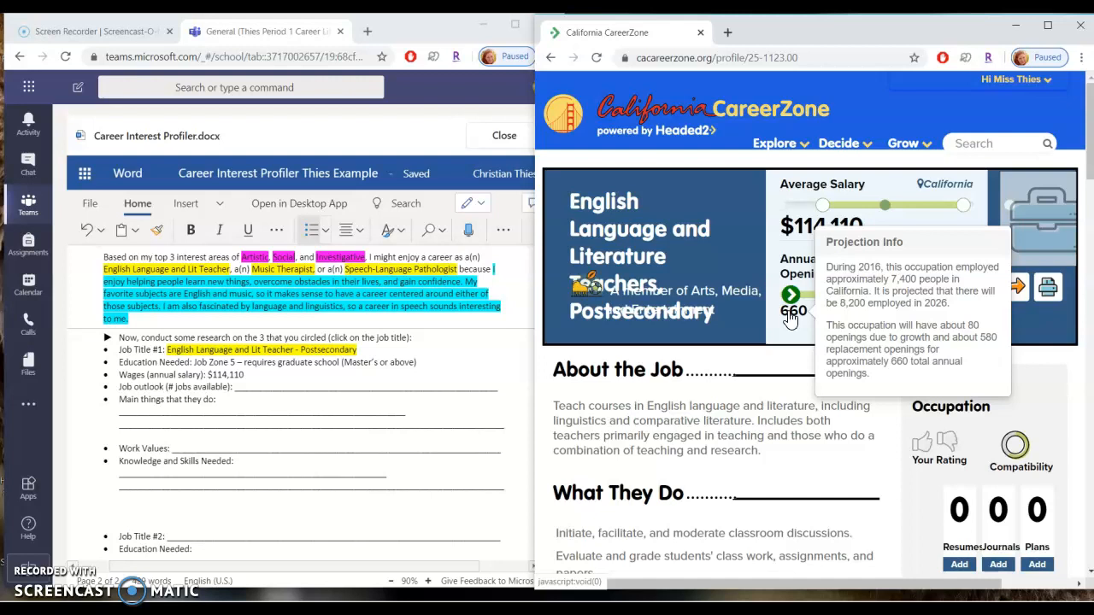
pyautogui.click(793, 314)
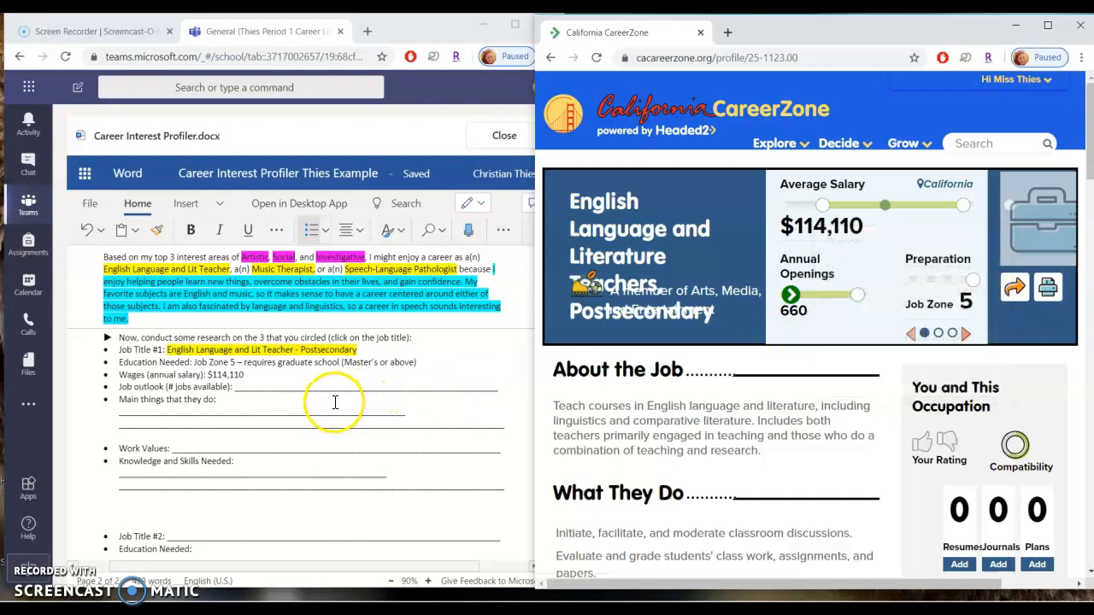
pyautogui.click(365, 392)
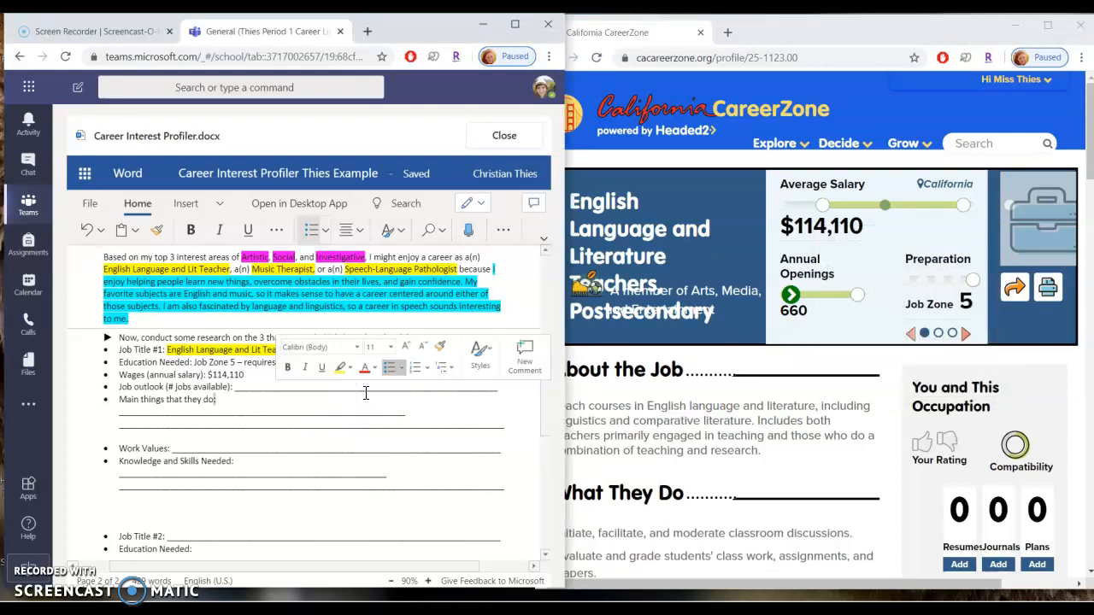
pyautogui.doubleClick(370, 390)
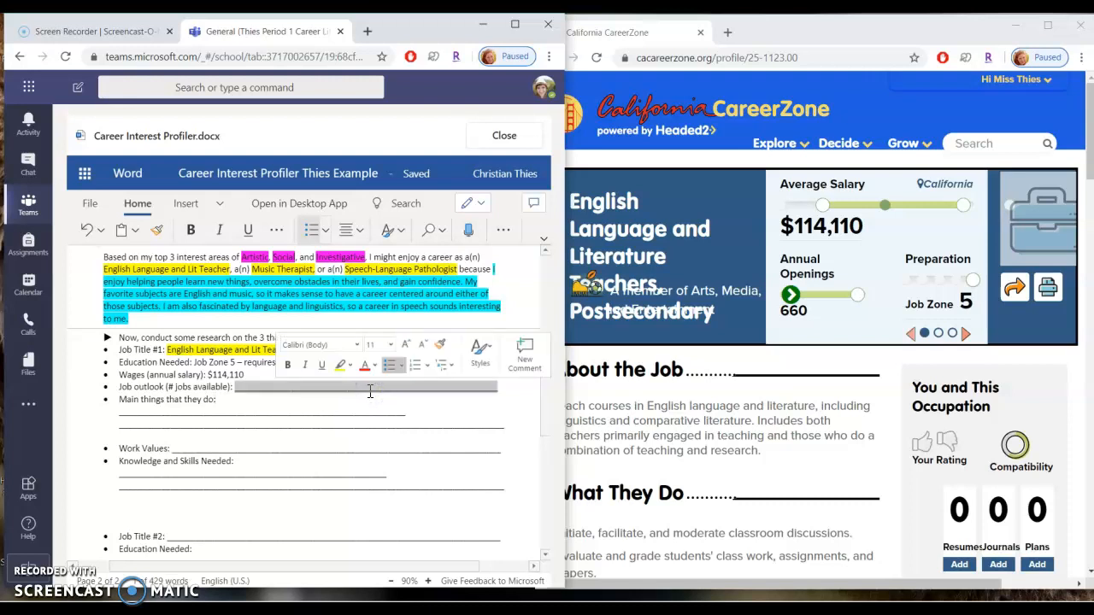
pyautogui.write('660 annual openings')
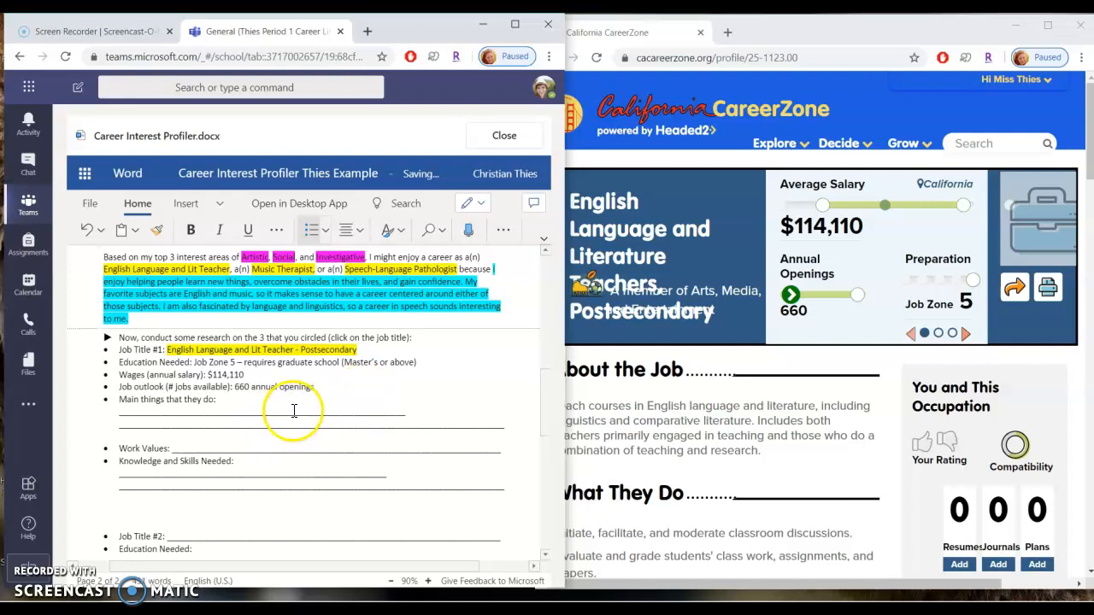
# Fill 'Main things that they do' with 'Teach courses in English language and literature, research, facilitate class discussions, grade student assignments, prepare course materials, deliver lectures'.
pyautogui.click(810, 454)
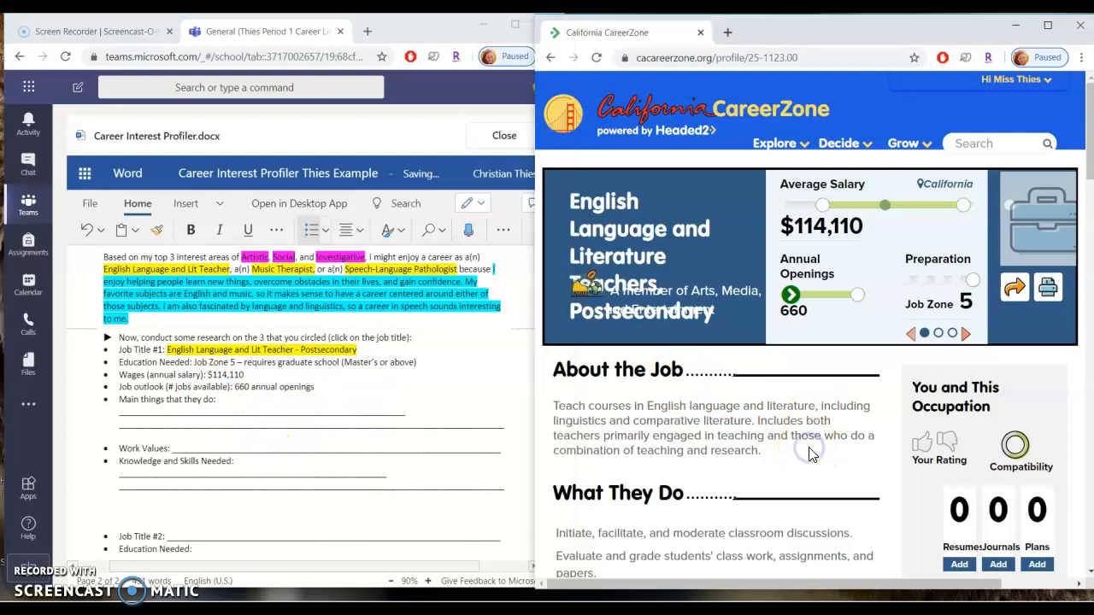
pyautogui.scroll(-3, 811, 455)
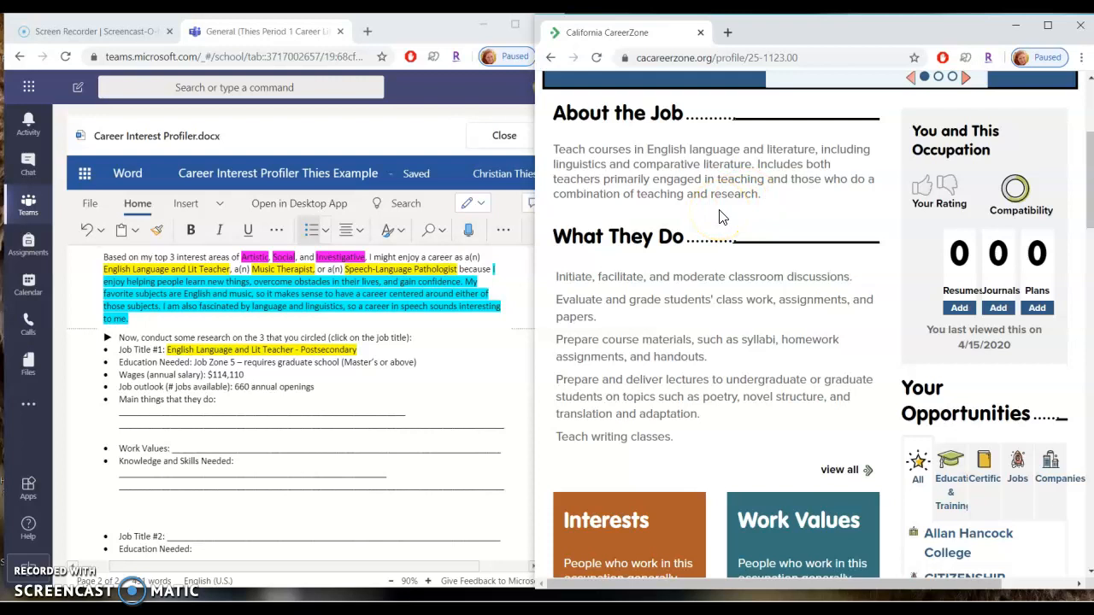
pyautogui.scroll(-1, 710, 380)
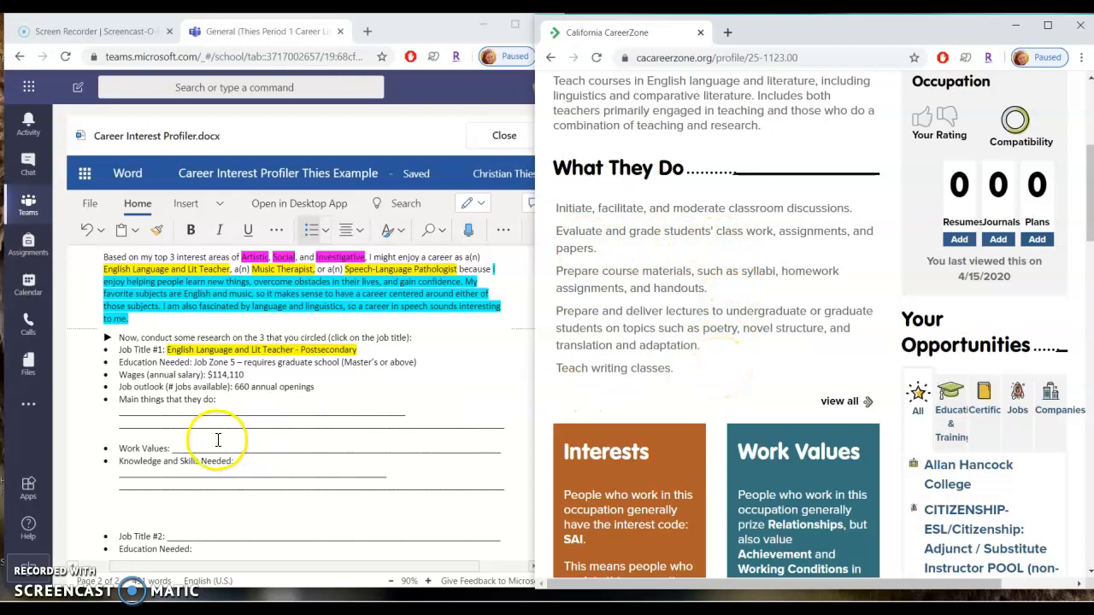
pyautogui.click(291, 412)
pyautogui.write('Teach courses in English language and literature, research, facilitate class discussions, grade student assignments, prepare course materials, deliver lectures')
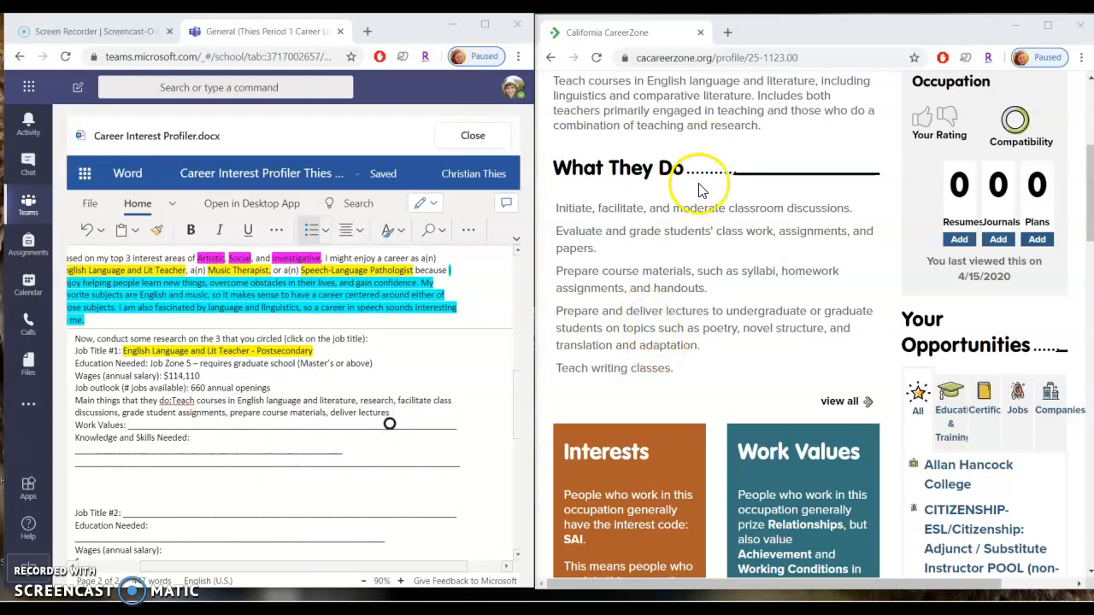
pyautogui.rightClick(174, 399)
pyautogui.click(178, 446)
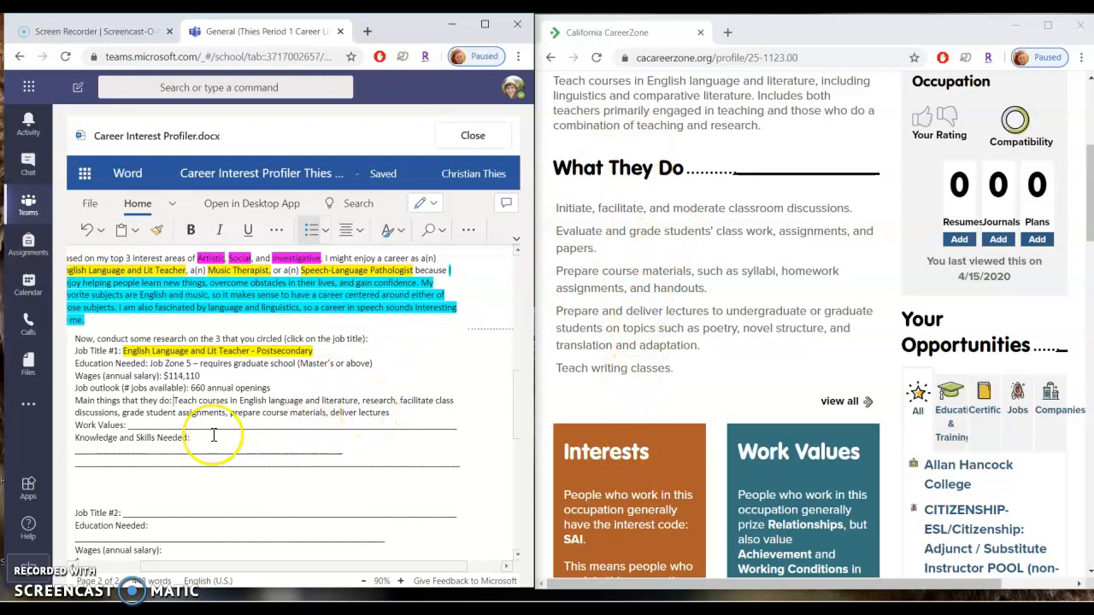
# Fill the Work Values line with 'Relationships, Achievement, and Working Conditions' from the profile.
pyautogui.scroll(-5, 598, 491)
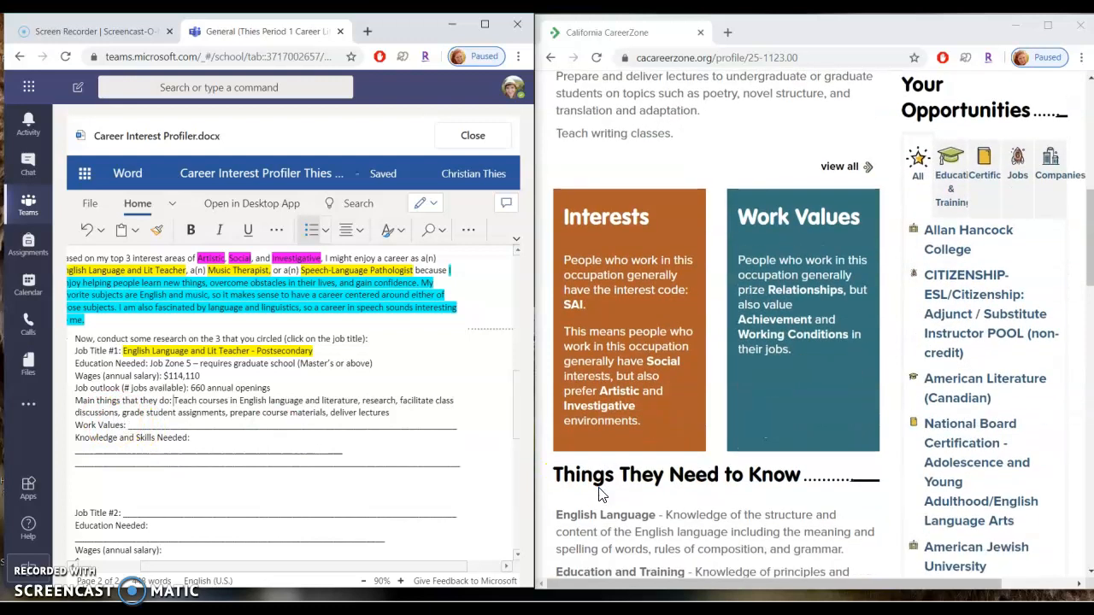
pyautogui.scroll(-1, 603, 494)
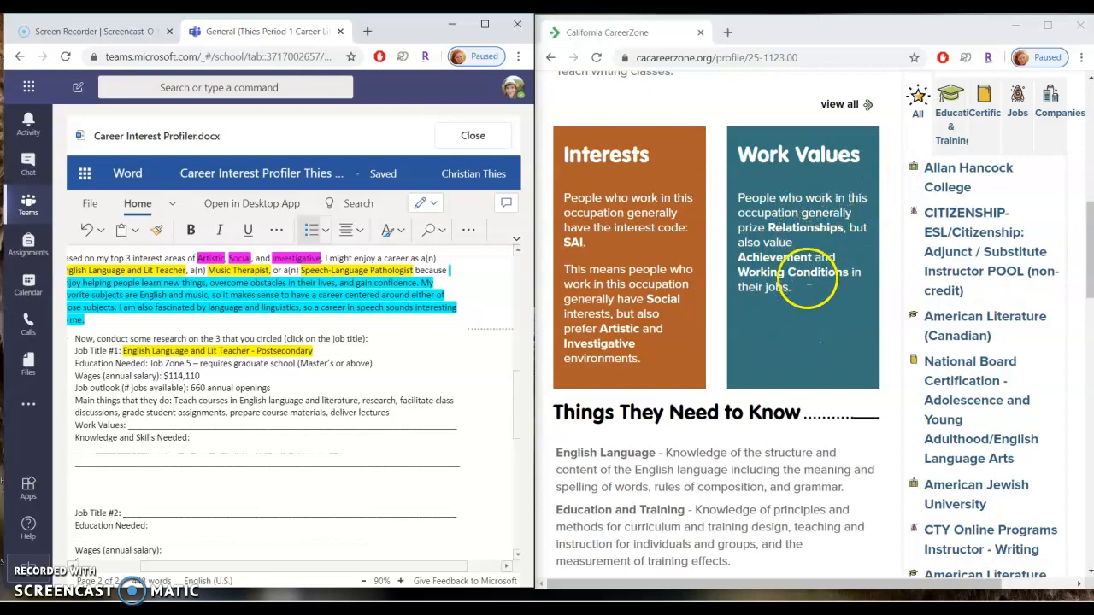
pyautogui.click(232, 424)
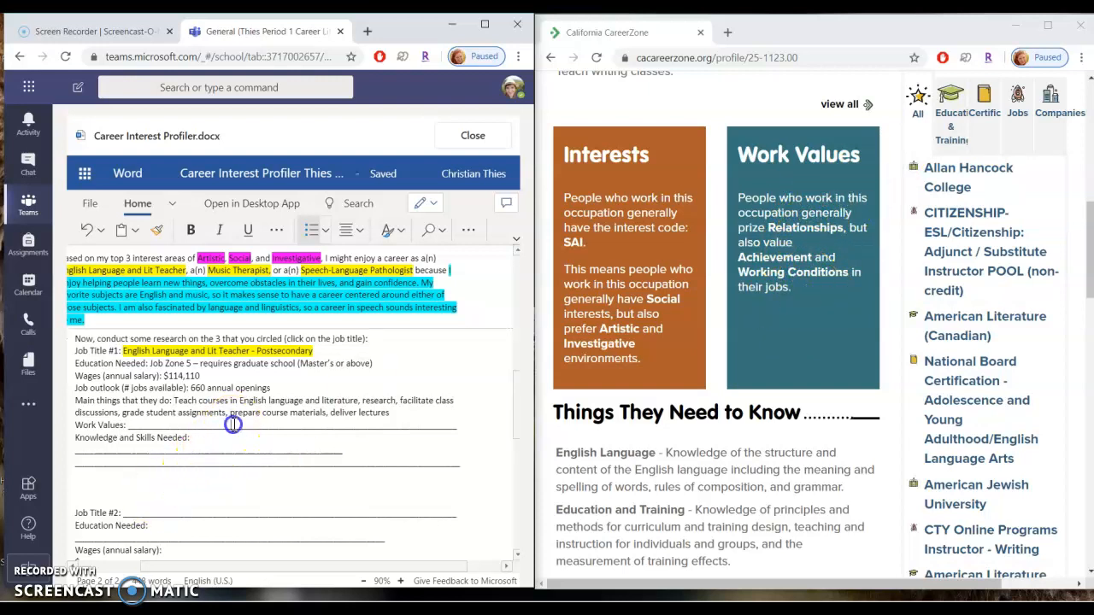
pyautogui.doubleClick(233, 425)
pyautogui.write('R')
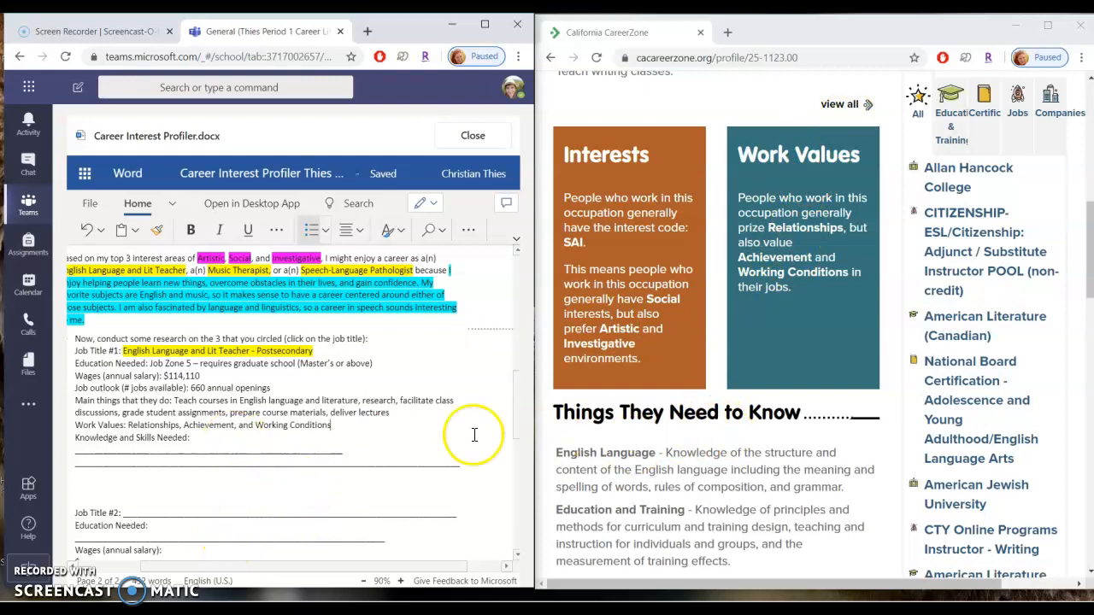
# Fill Knowledge and Skills Needed with 'English Language, Education and Training, Communications and Media, Philosophy and Theology, Sociology and Anthropology, Reading Comprehension, Instructing, Speaking, Writing, Active Listening'.
pyautogui.scroll(-5, 670, 496)
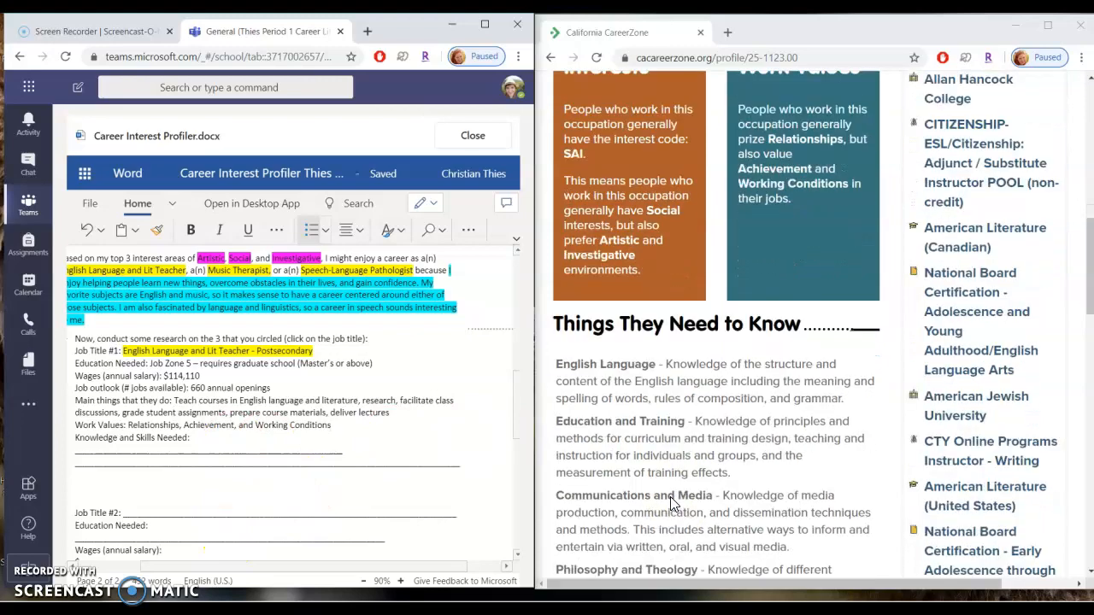
pyautogui.scroll(-3, 672, 503)
pyautogui.scroll(3, 671, 505)
pyautogui.scroll(3, 672, 504)
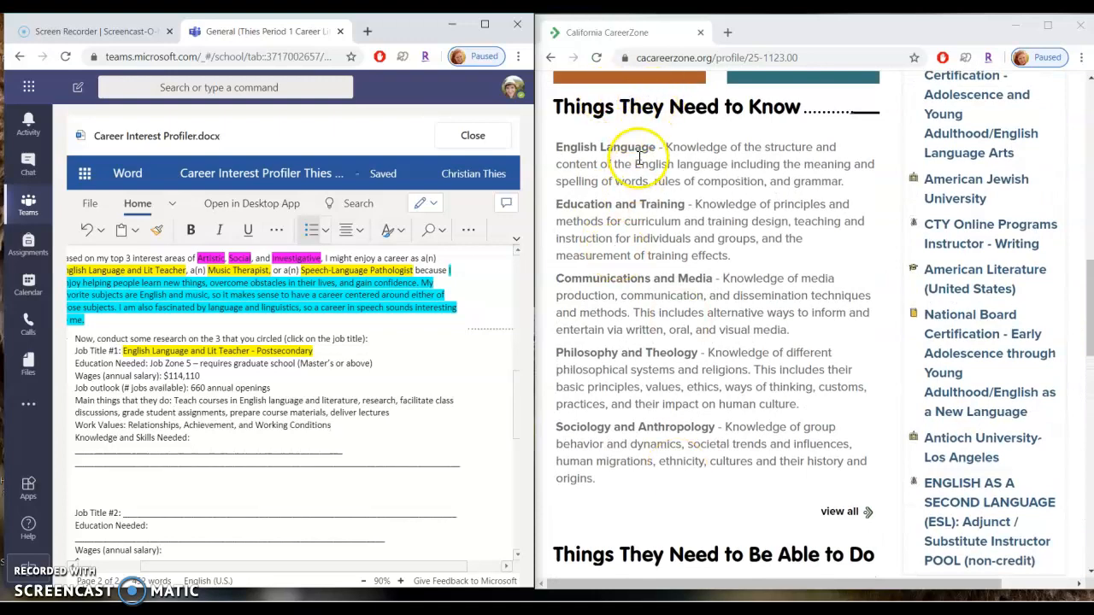
pyautogui.scroll(-3, 624, 535)
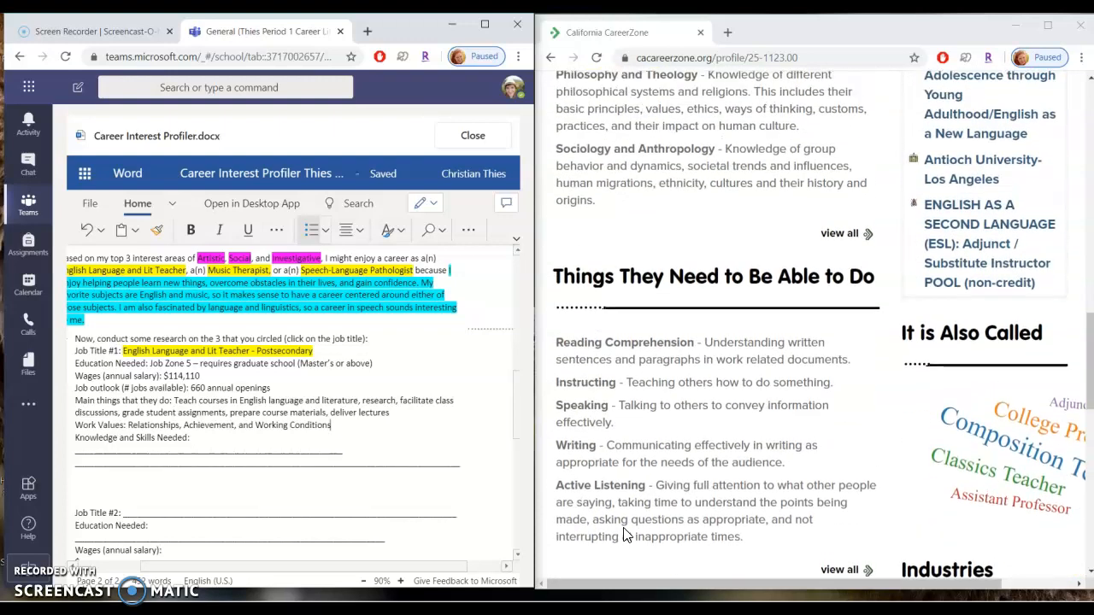
pyautogui.scroll(3, 625, 534)
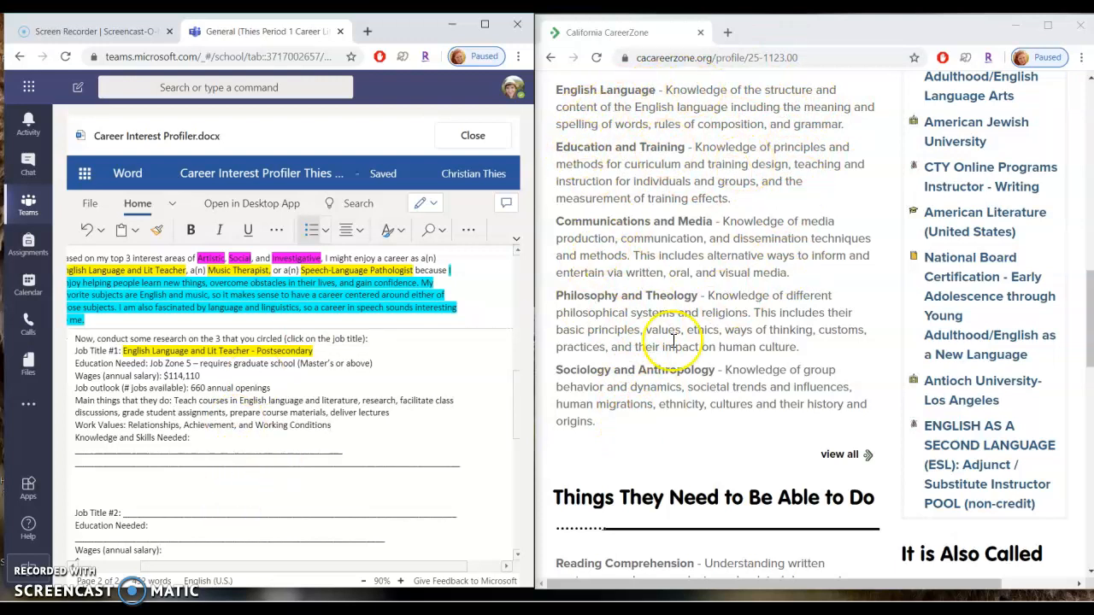
pyautogui.scroll(-4, 655, 417)
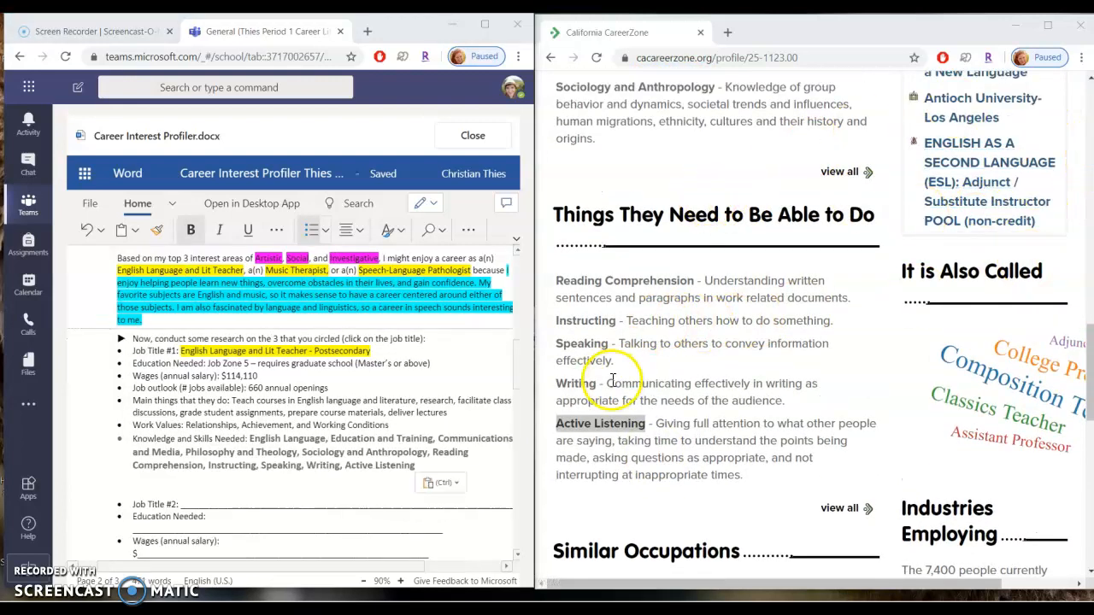
pyautogui.click(342, 484)
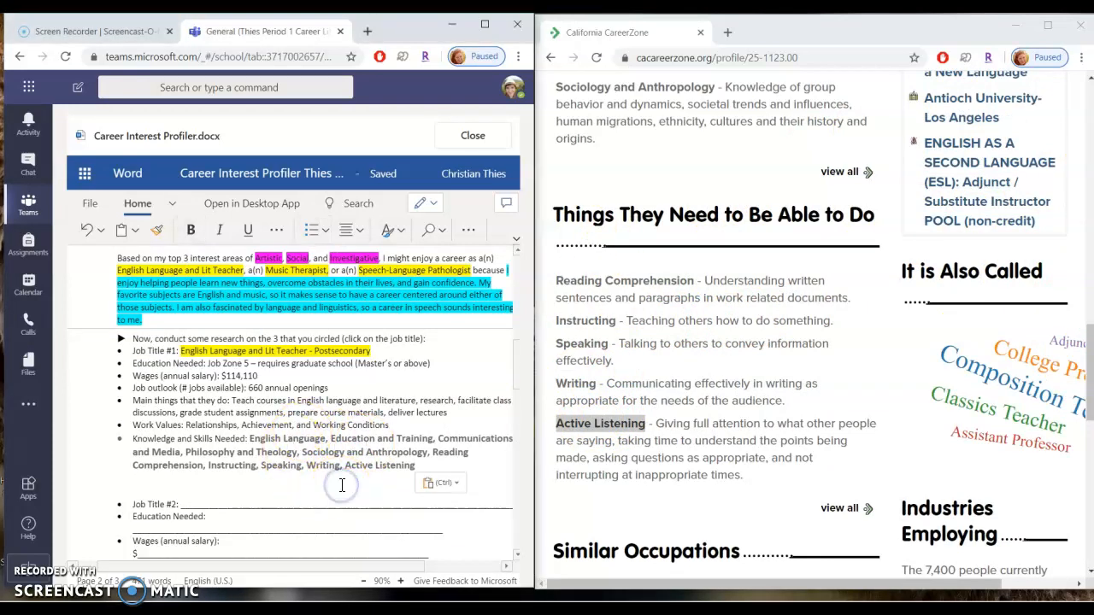
# Scroll through the worksheet's remaining Job Title #2, Job Title #3 and Reflection sections.
pyautogui.scroll(-5, 342, 485)
pyautogui.scroll(-3, 341, 485)
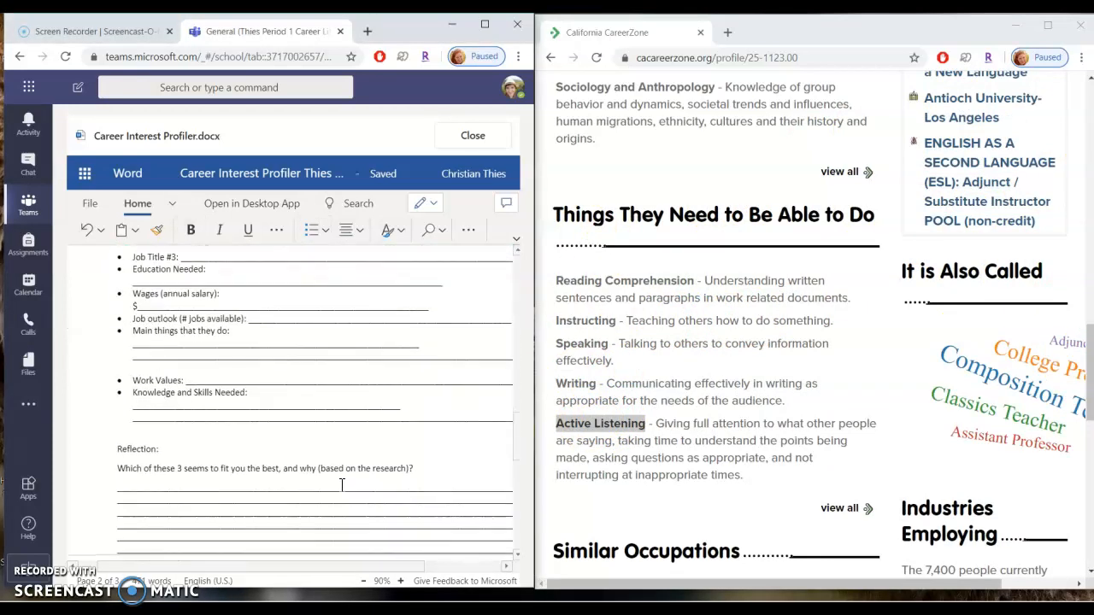
pyautogui.scroll(5, 341, 485)
pyautogui.write('English Language, Education and Training, Communications and Media, Philosophy and Theology, Sociology and Anthropology, Reading Comprehension, Instructing, Speaking, Writing, Active Listening')
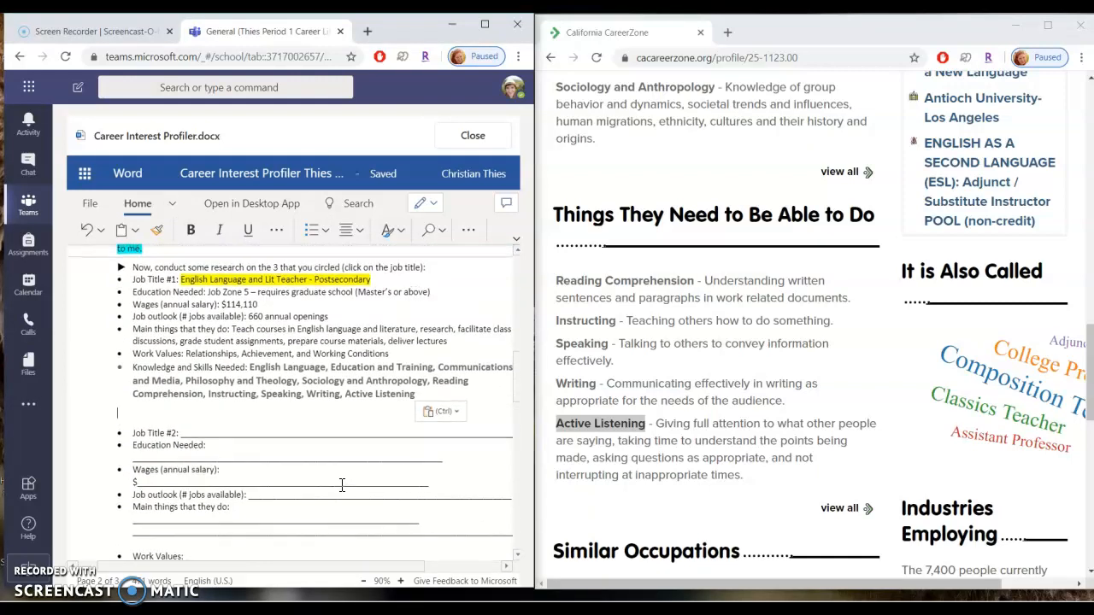
pyautogui.scroll(3, 341, 485)
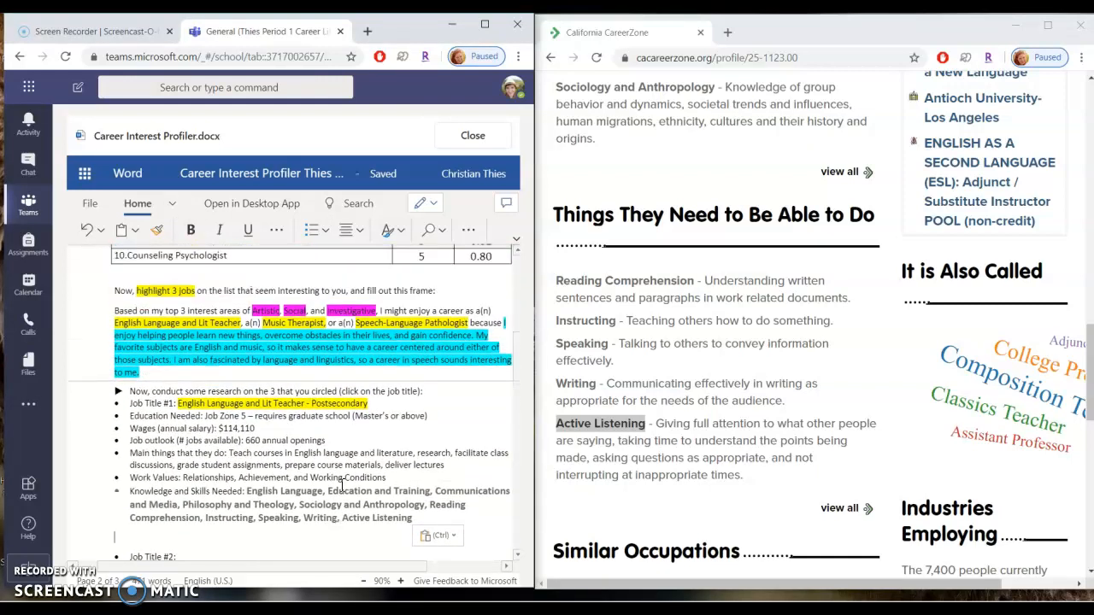
pyautogui.scroll(-4, 305, 464)
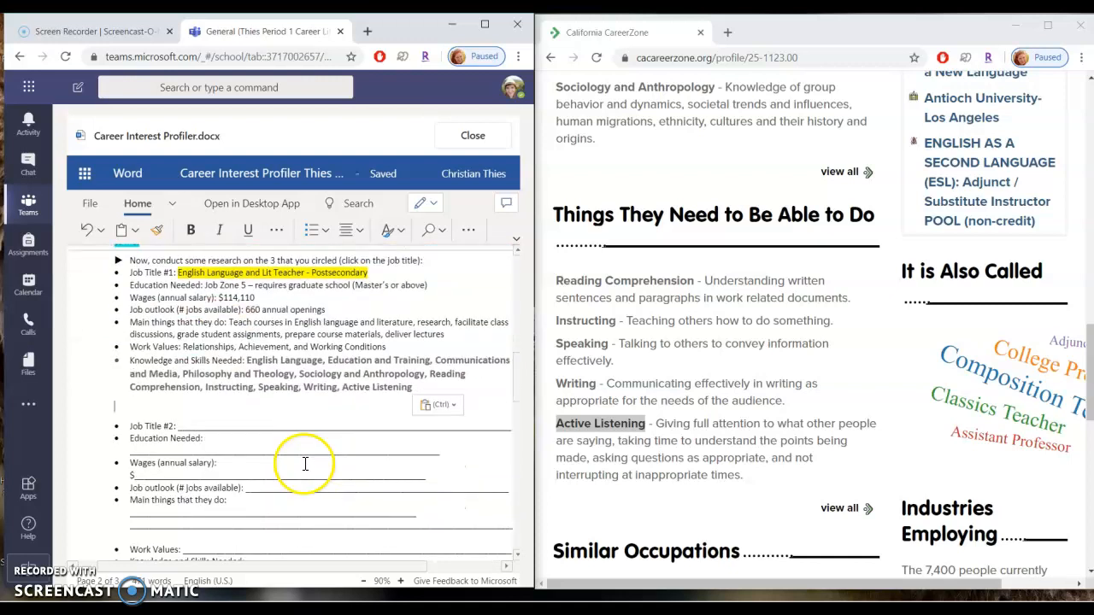
pyautogui.scroll(4, 285, 438)
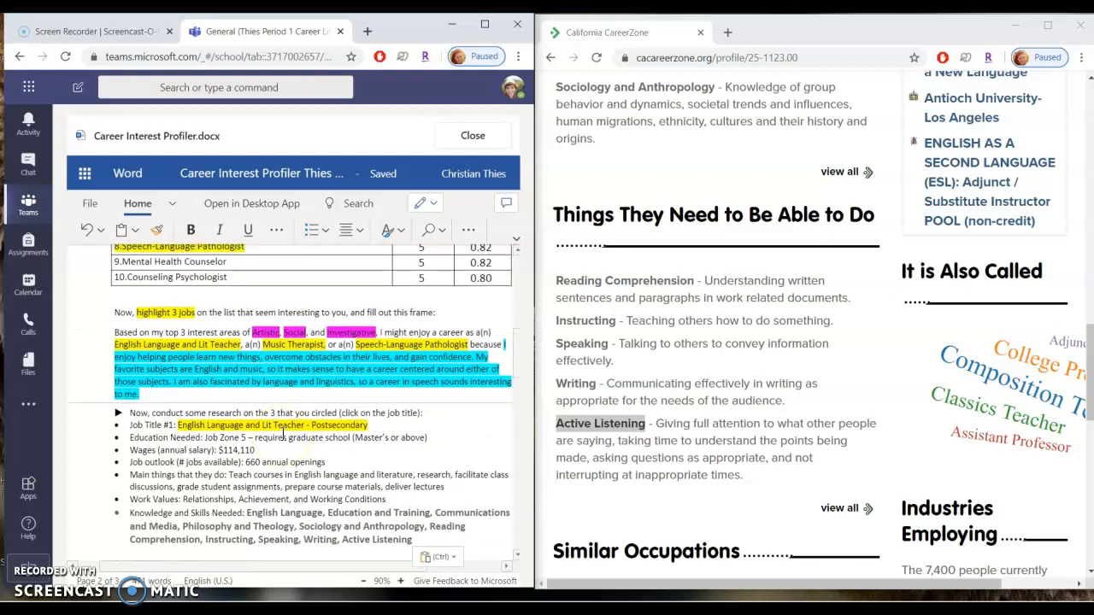
pyautogui.scroll(-12, 284, 438)
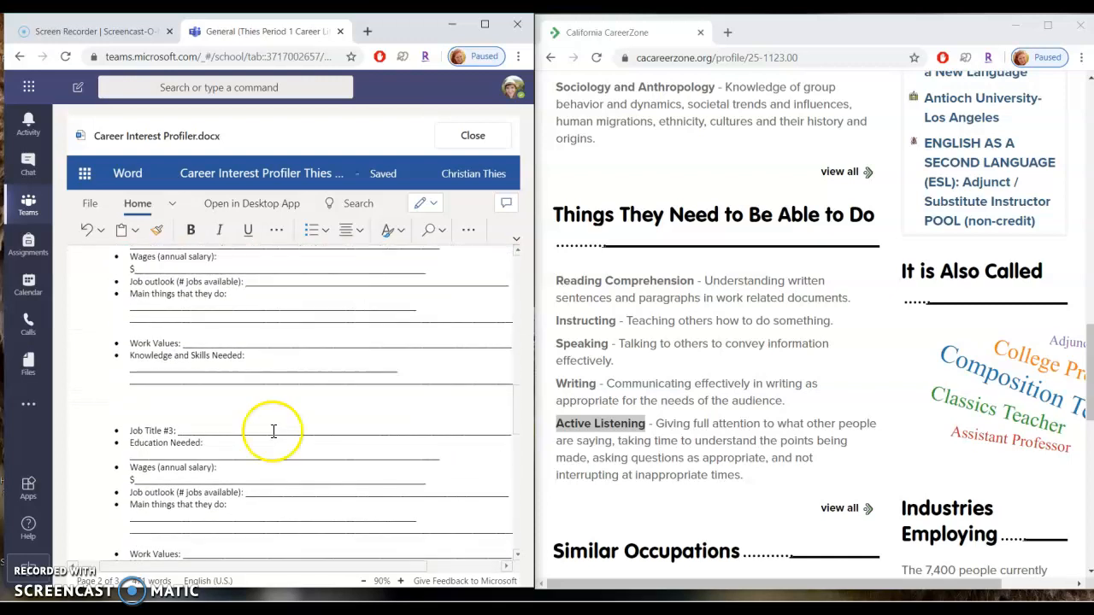
pyautogui.scroll(-7, 273, 432)
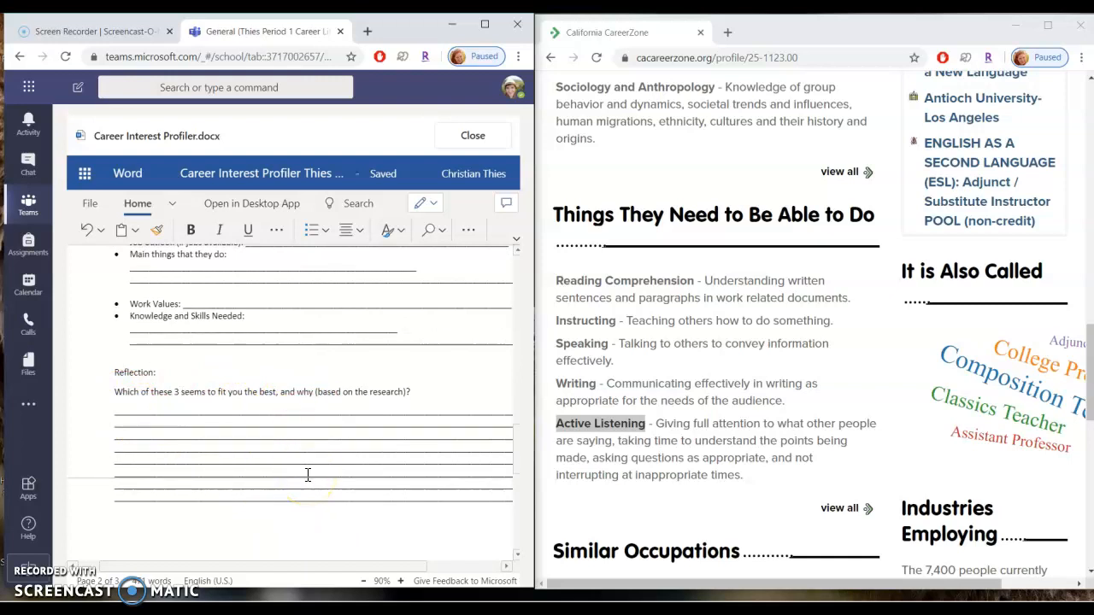
pyautogui.scroll(10, 333, 387)
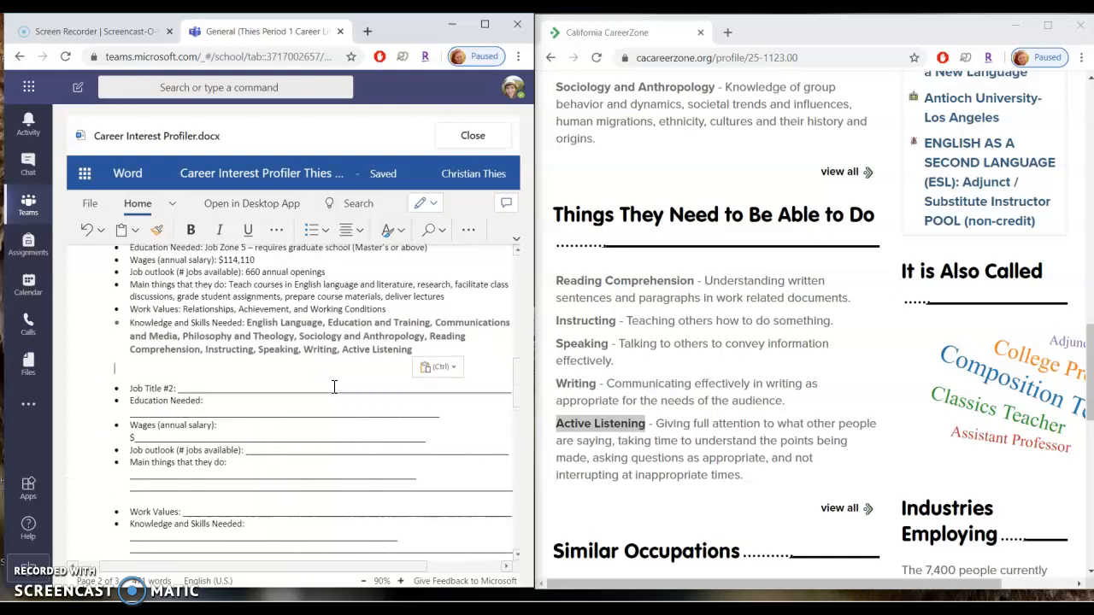